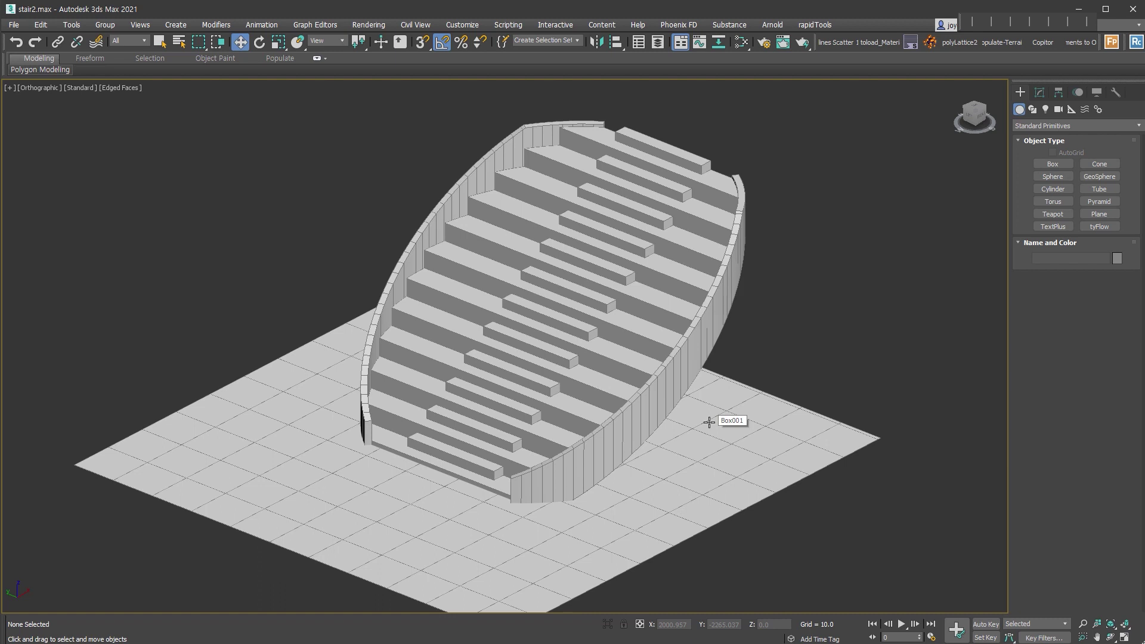
Step: Select the curved wall Rectangle001 and show its Editable Poly settings in the Modify panel
click(690, 362)
middle_drag(690, 362, 681, 378)
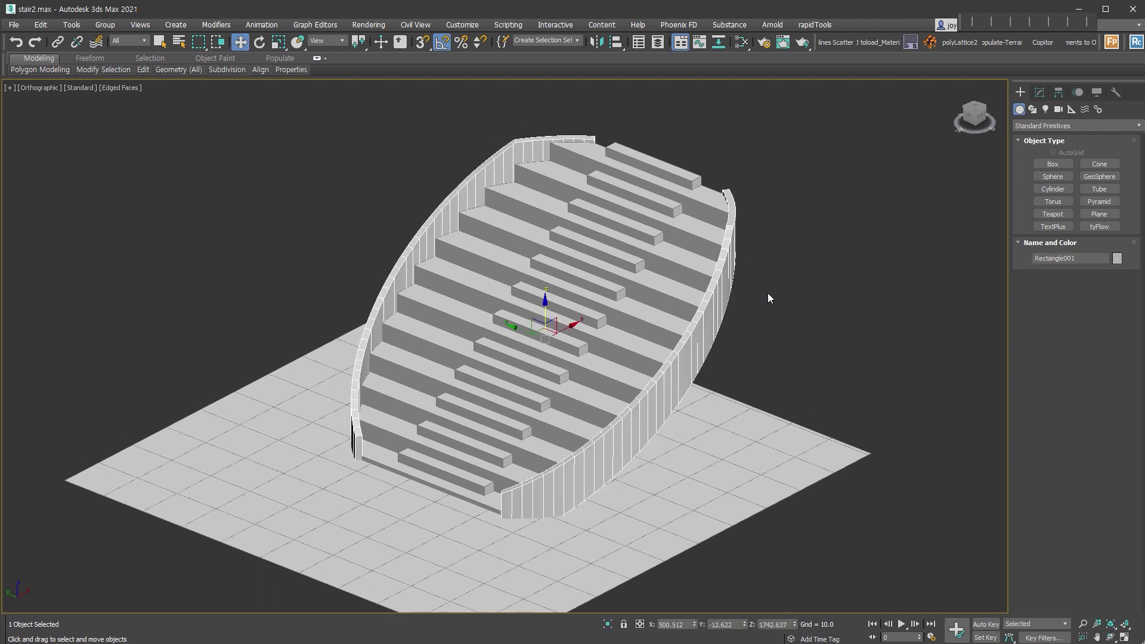
key(ctrl+m)
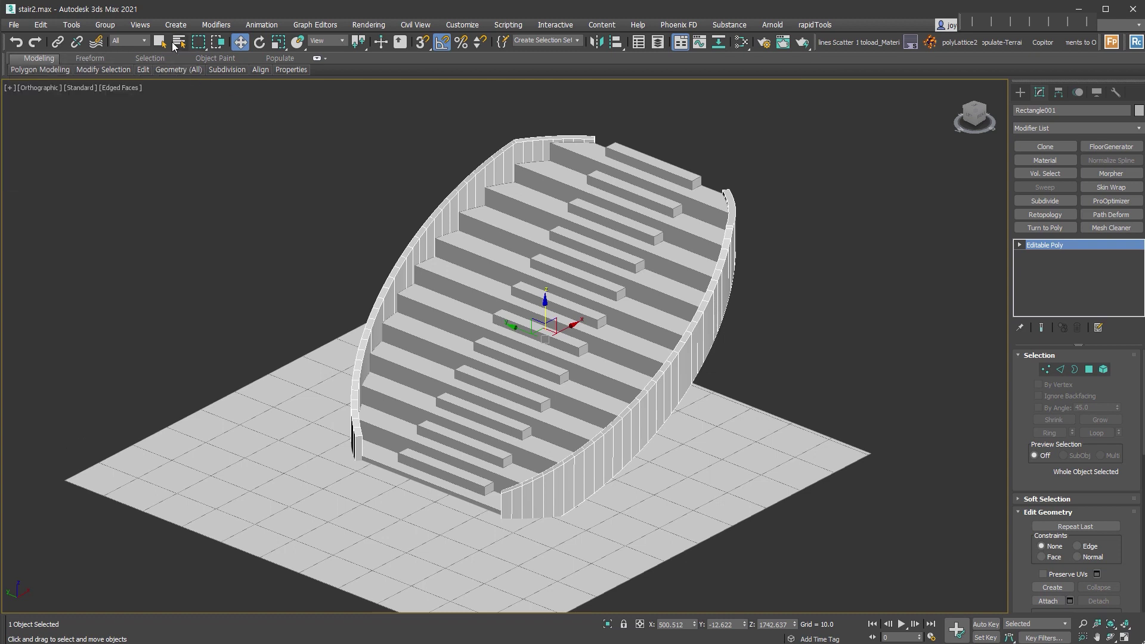
click(153, 59)
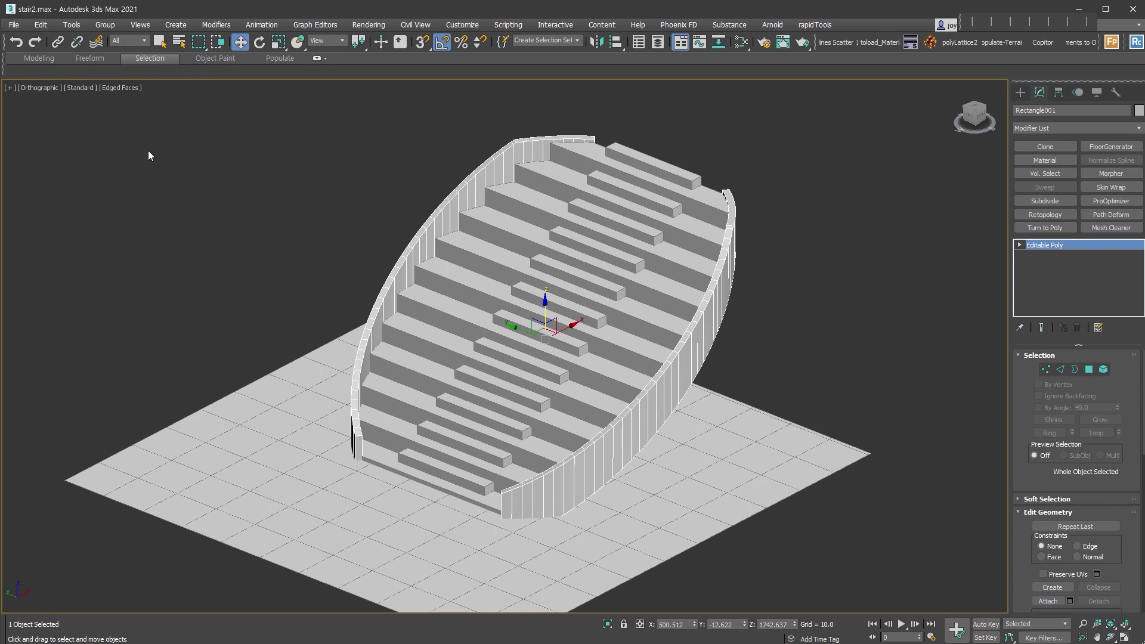
Step: Expand the full Selection ribbon and put Rectangle001 in Polygon sub-object mode
click(318, 59)
key(4)
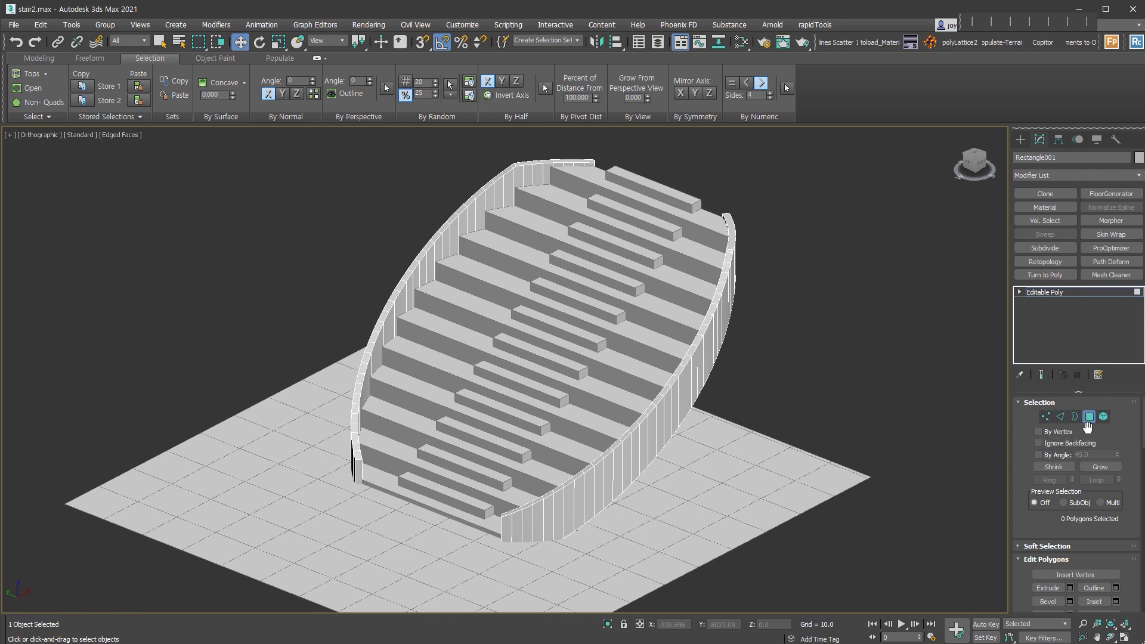
Step: Move the wall from Vertex to Edge sub-object level and deselect all edges
click(1047, 418)
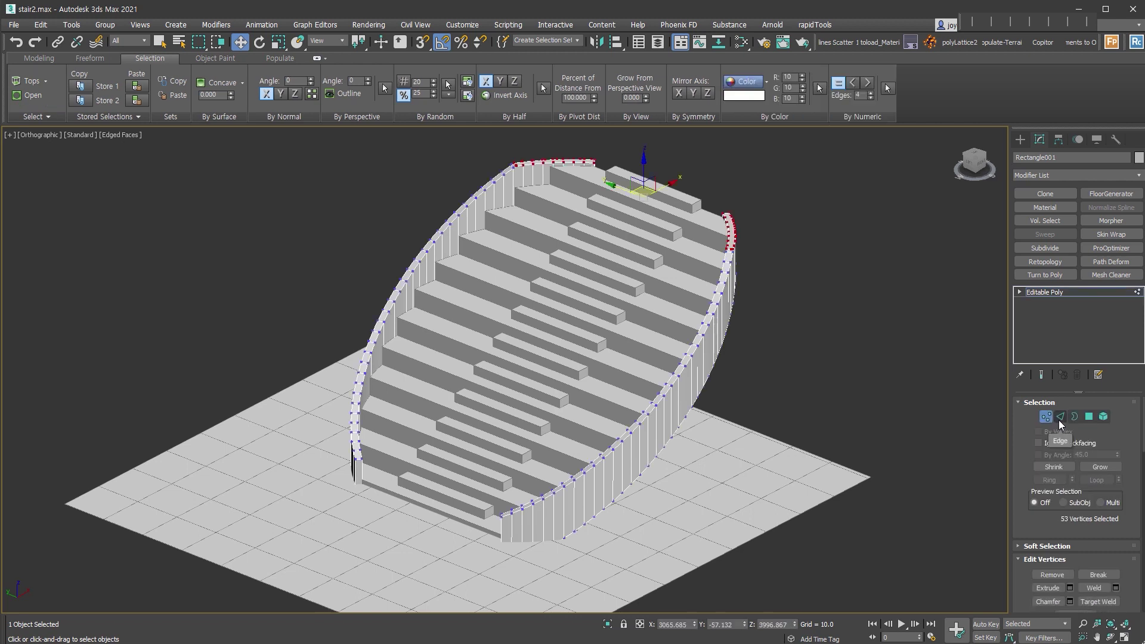
click(1060, 418)
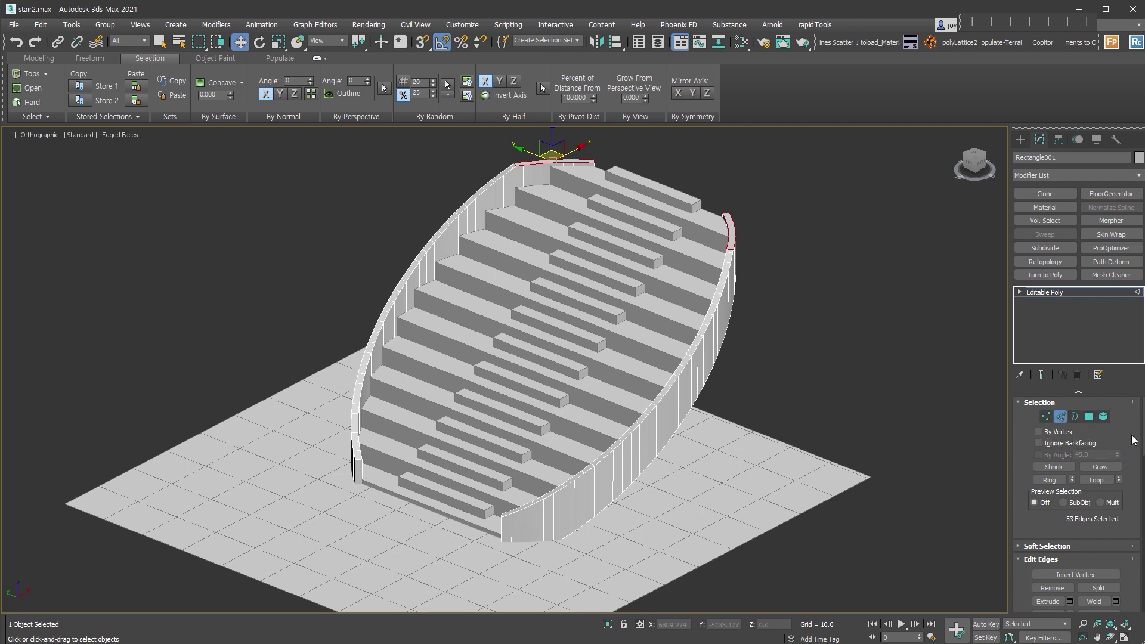
click(887, 411)
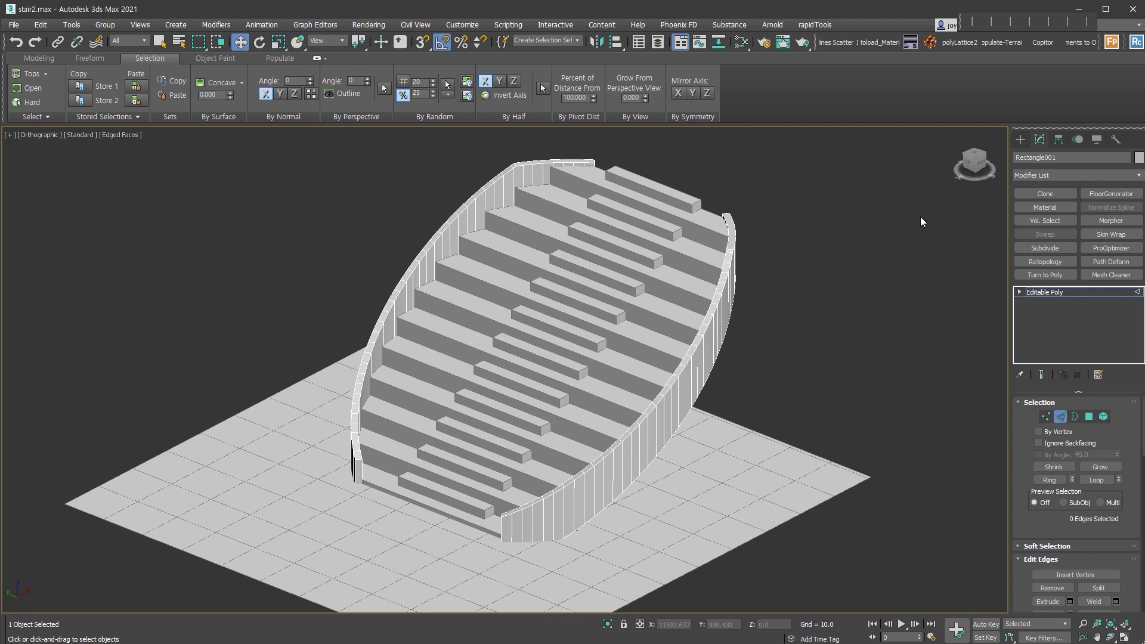
Step: Select the stair steps Object018 and orbit to a more frontal view of the stair
middle_drag(742, 407, 632, 410)
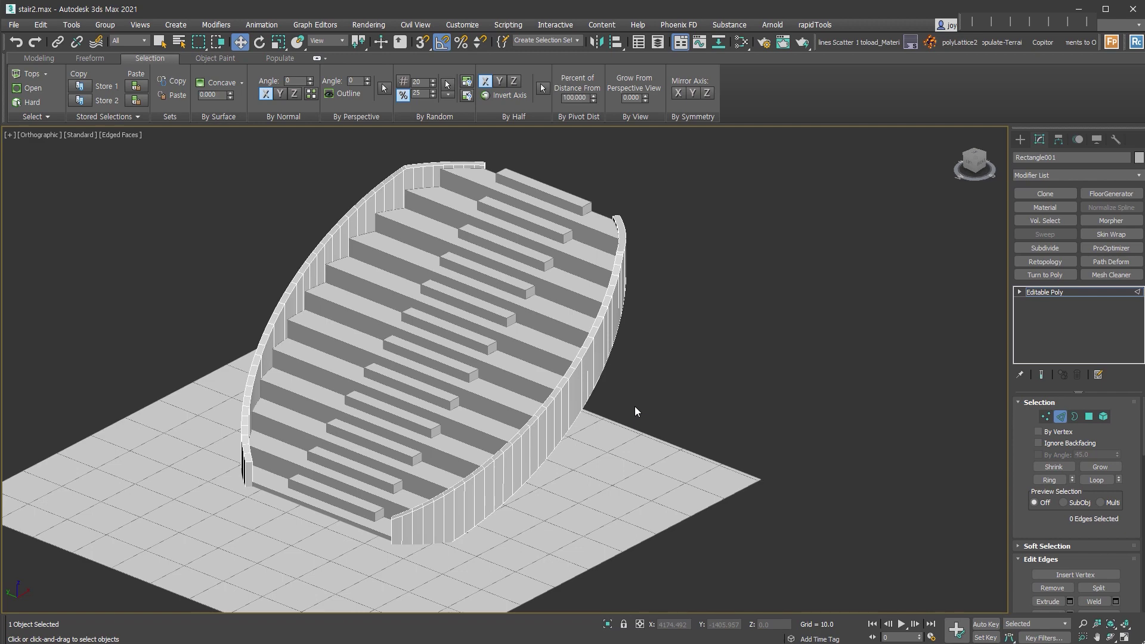
middle_drag(635, 407, 790, 426)
click(682, 274)
alt+middle_drag(682, 273, 729, 185)
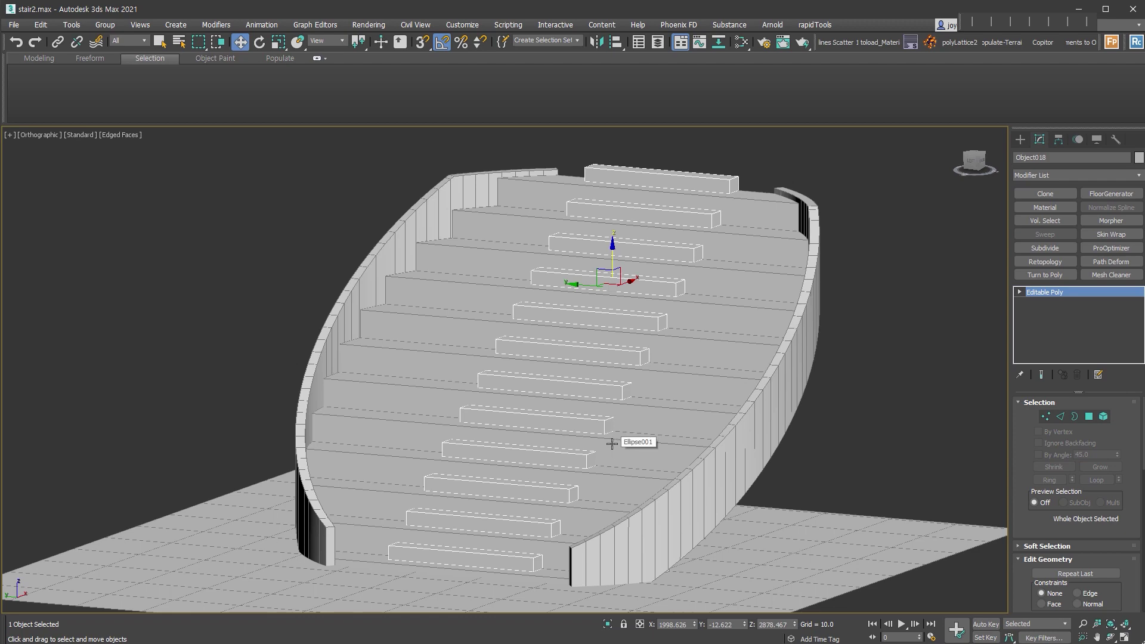
alt+middle_drag(612, 443, 513, 444)
Step: Create a cube-shaped box, Box002, on the floor right of the stair
key(b)
drag(708, 436, 728, 557)
click(759, 459)
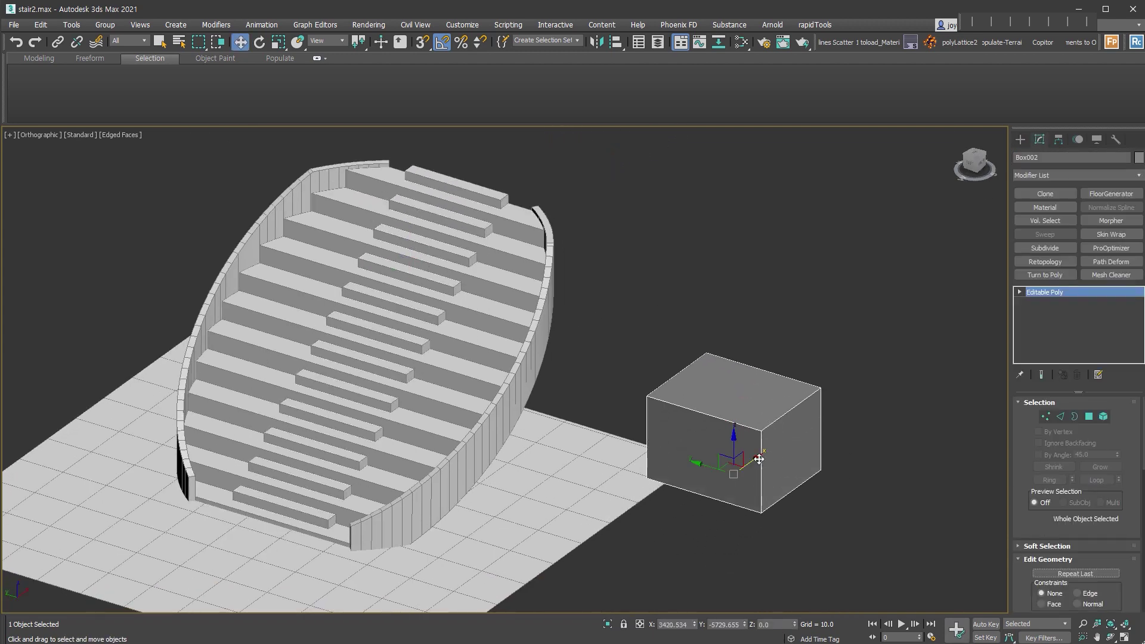
Step: Extrude a Box002 face into another cube and select its hard edges with Select Hard
drag(696, 356, 698, 281)
scroll(893, 440, up, 3)
click(853, 492)
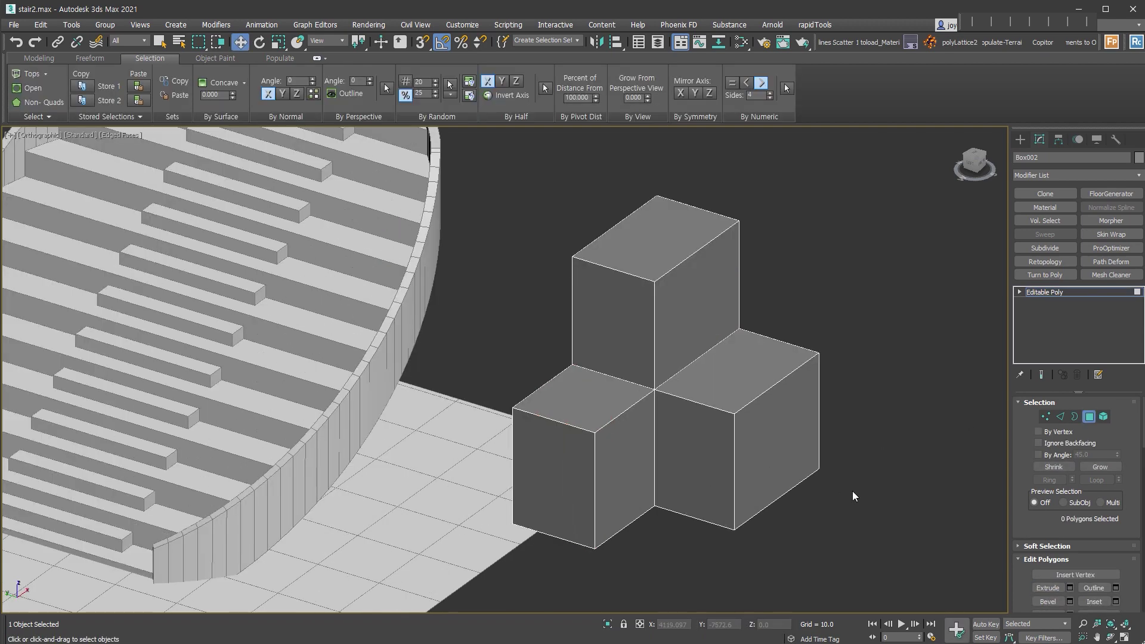
click(1060, 417)
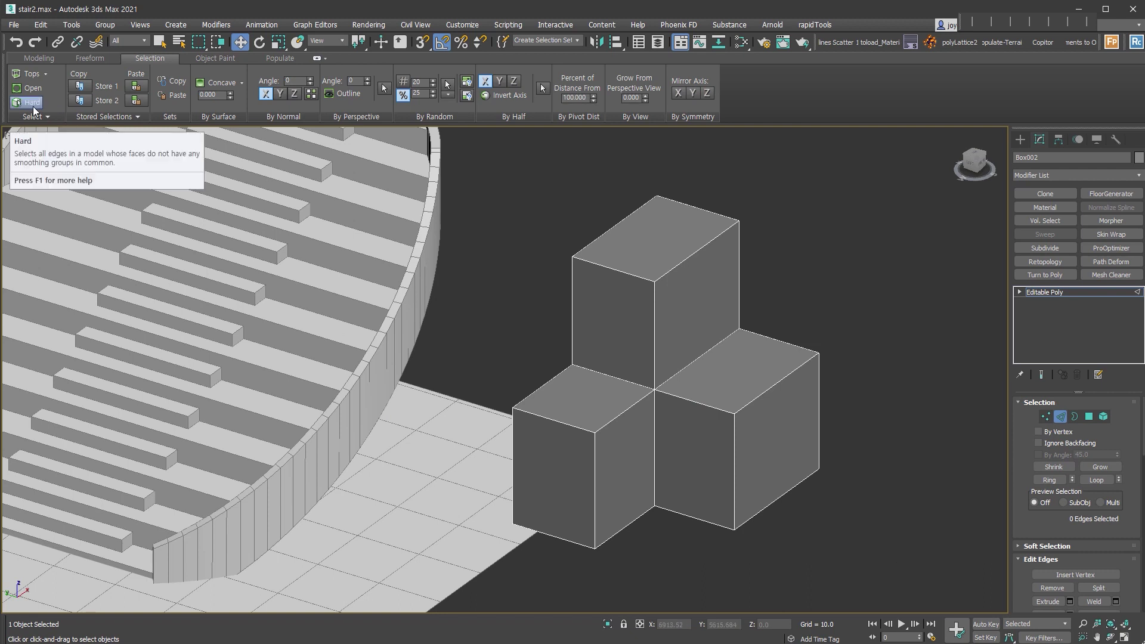
click(34, 107)
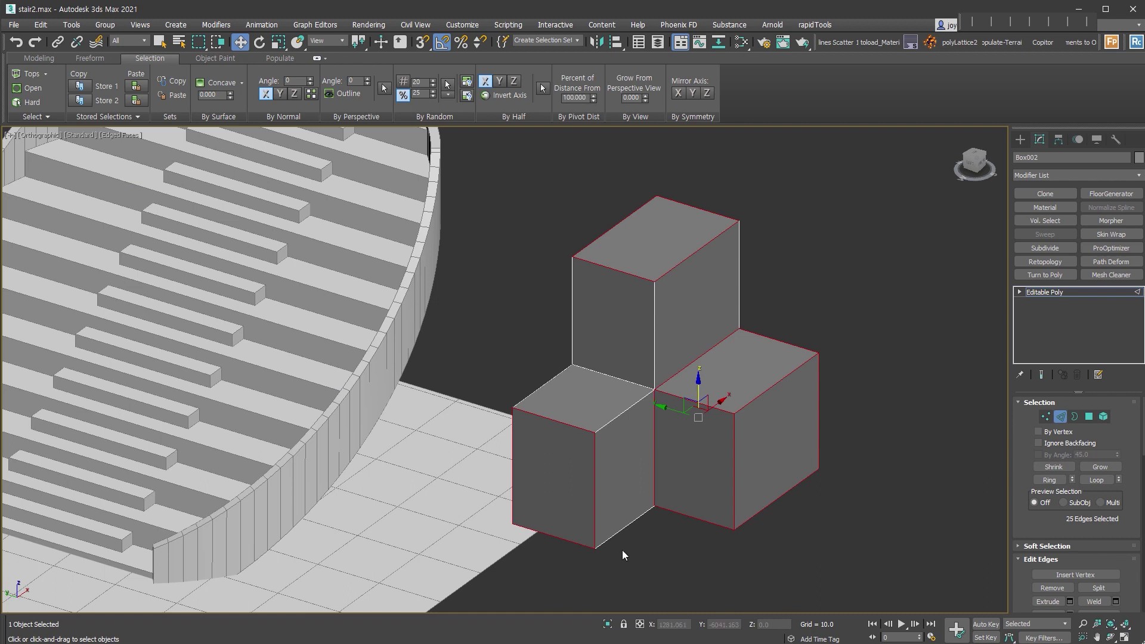
Step: Select all elements of the cube cluster, then return to Editable Poly object level
click(1104, 417)
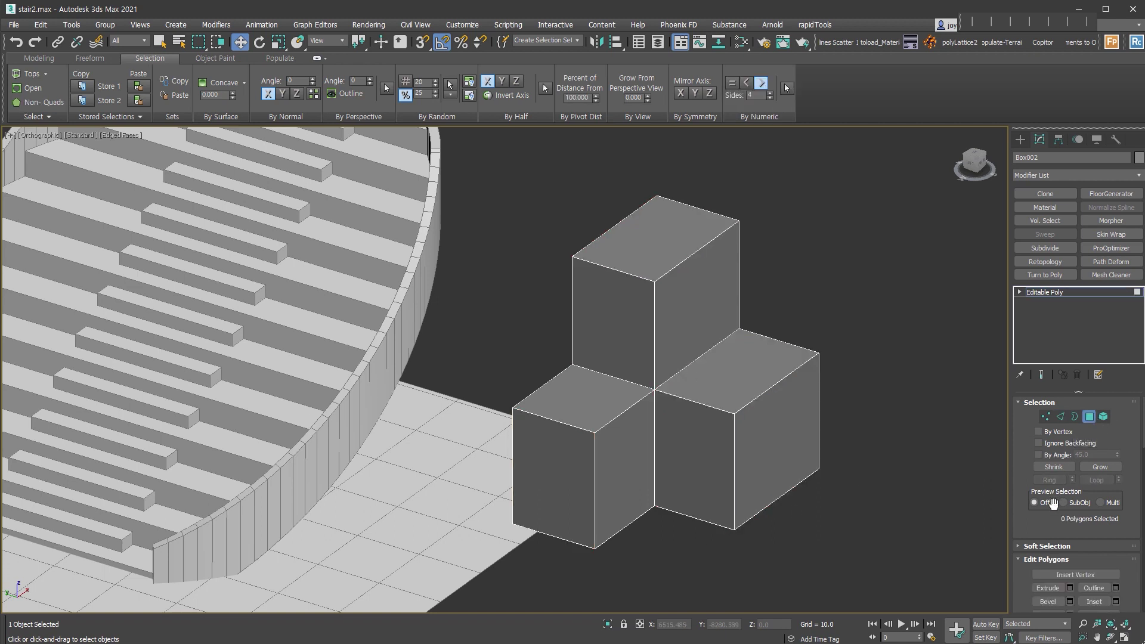
key(ctrl+a)
drag(1038, 525, 1054, 173)
scroll(1124, 525, down, 3)
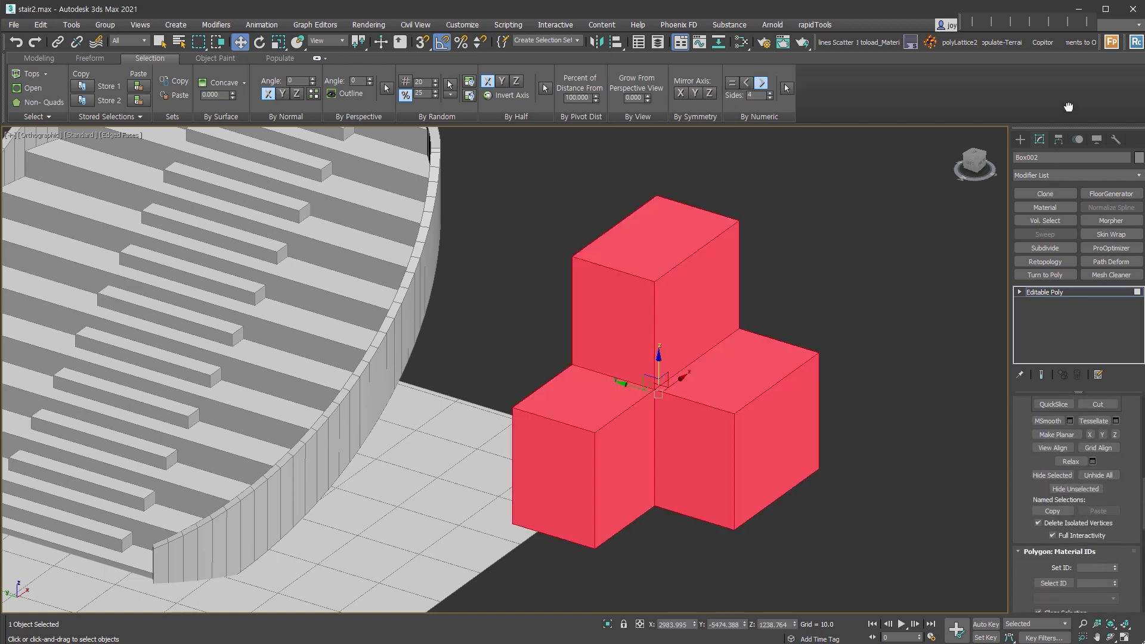
drag(1133, 550, 1131, 446)
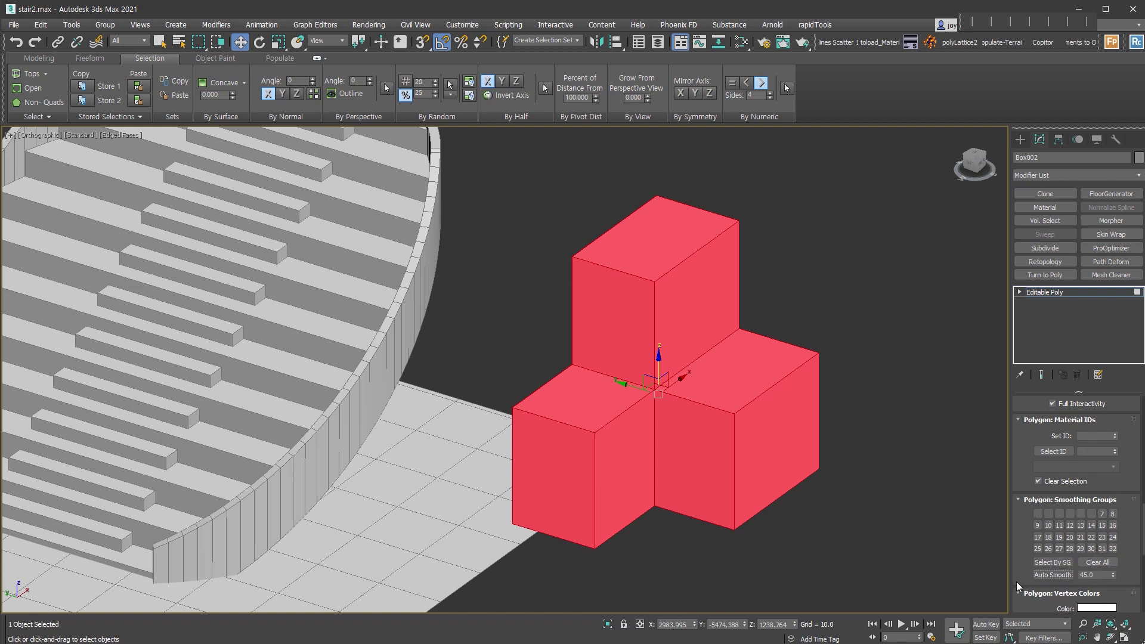
click(1041, 293)
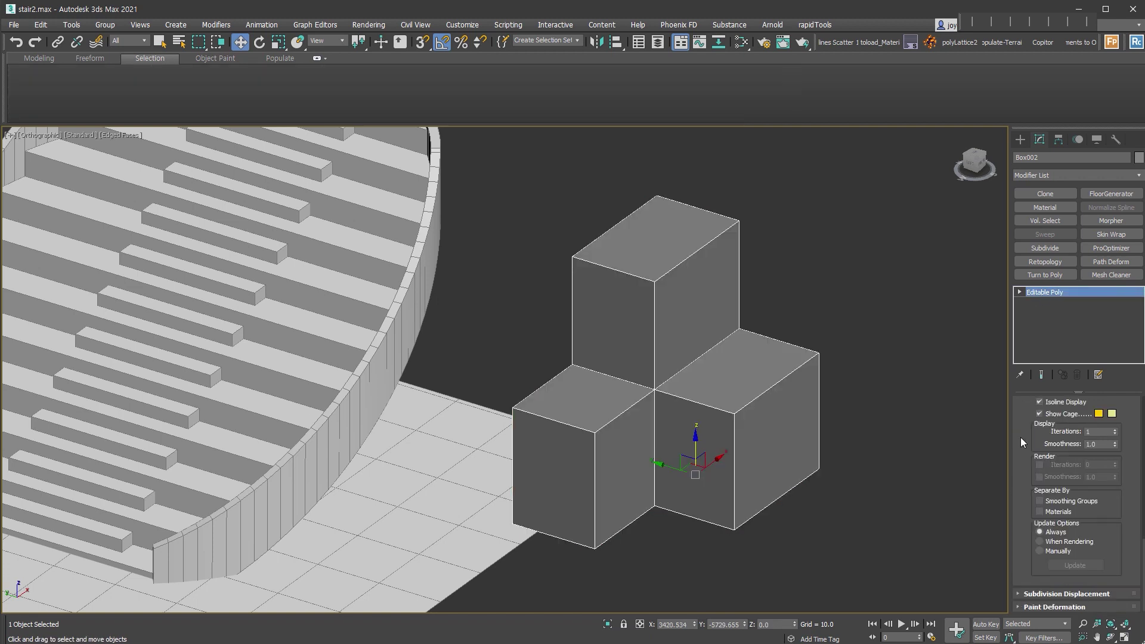
scroll(1021, 438, up, 5)
Step: Select the cubes' hard edges, inspect them, then apply a trial chamfer and undo it
click(1059, 415)
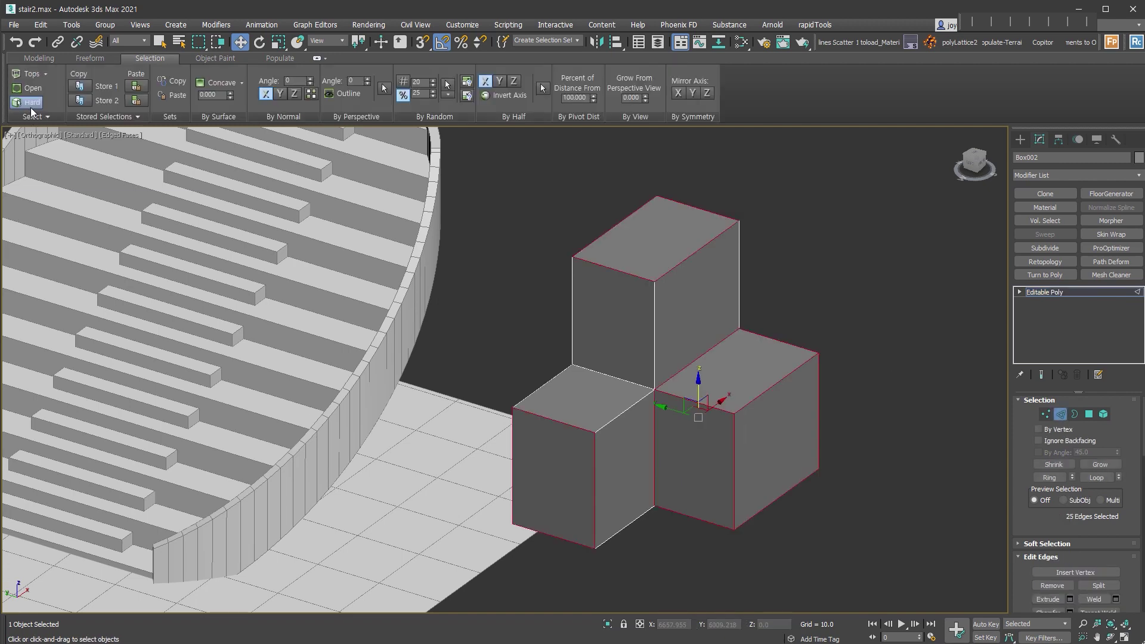
click(31, 108)
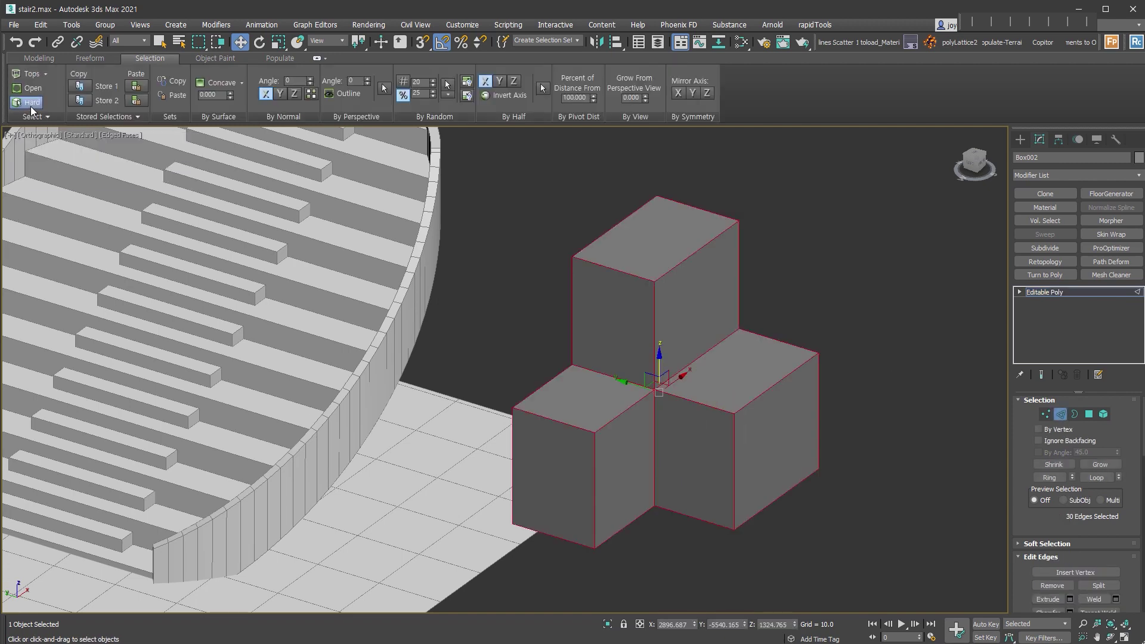
mouse_move(804, 513)
alt+middle_down()
mouse_move(581, 502)
mouse_move(650, 497)
alt+middle_up()
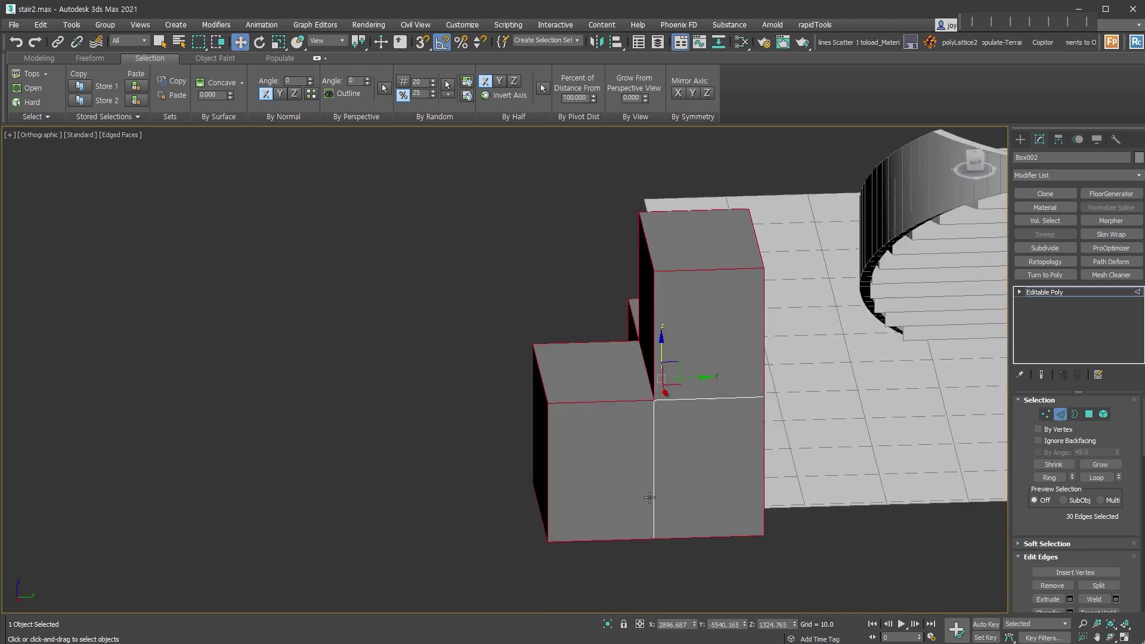
mouse_move(702, 407)
alt+middle_down()
mouse_move(768, 498)
mouse_move(726, 496)
mouse_move(767, 463)
mouse_move(557, 467)
mouse_move(726, 477)
mouse_move(714, 374)
alt+middle_up()
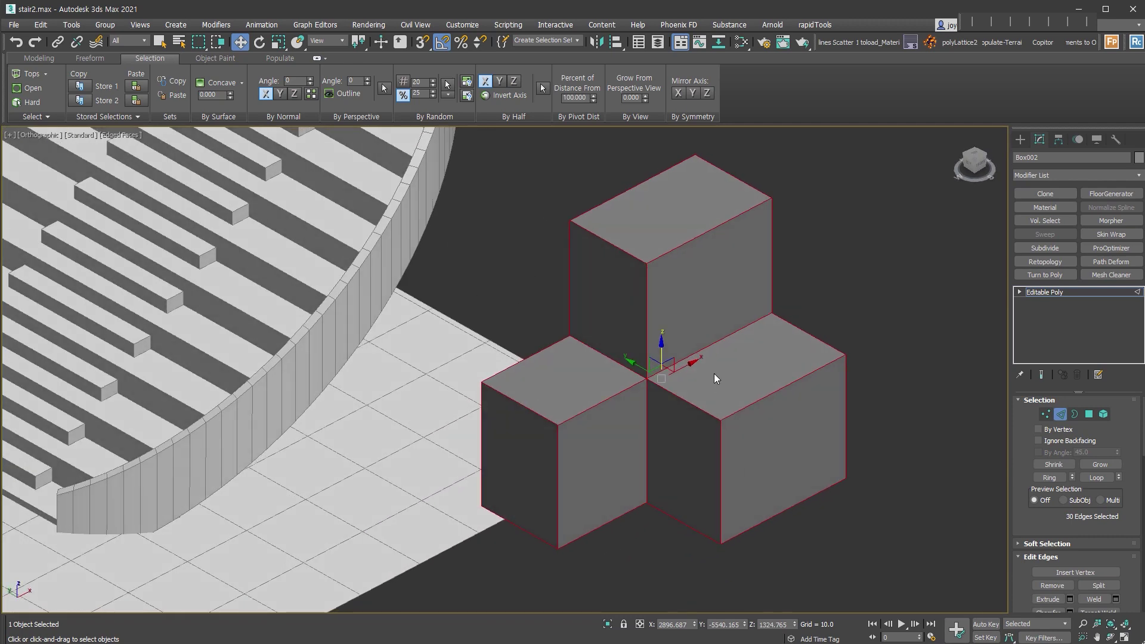
key(ctrl+shift+c)
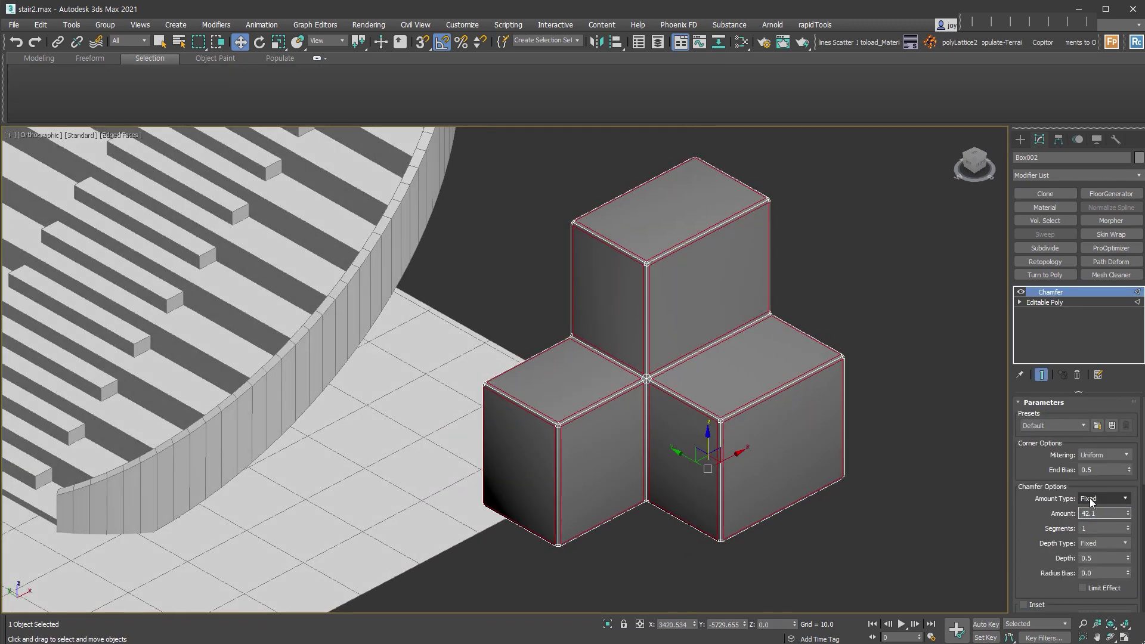
key(ctrl+z)
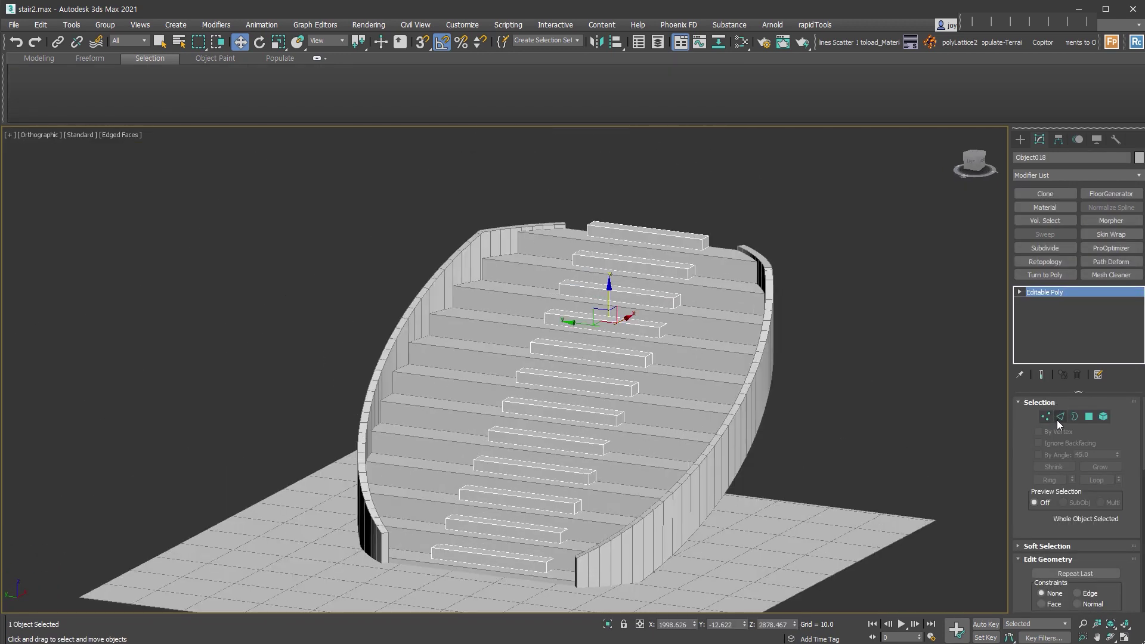
Step: Toggle Edge mode on Object018, zoom to a front view, and enter Polygon mode
click(1059, 420)
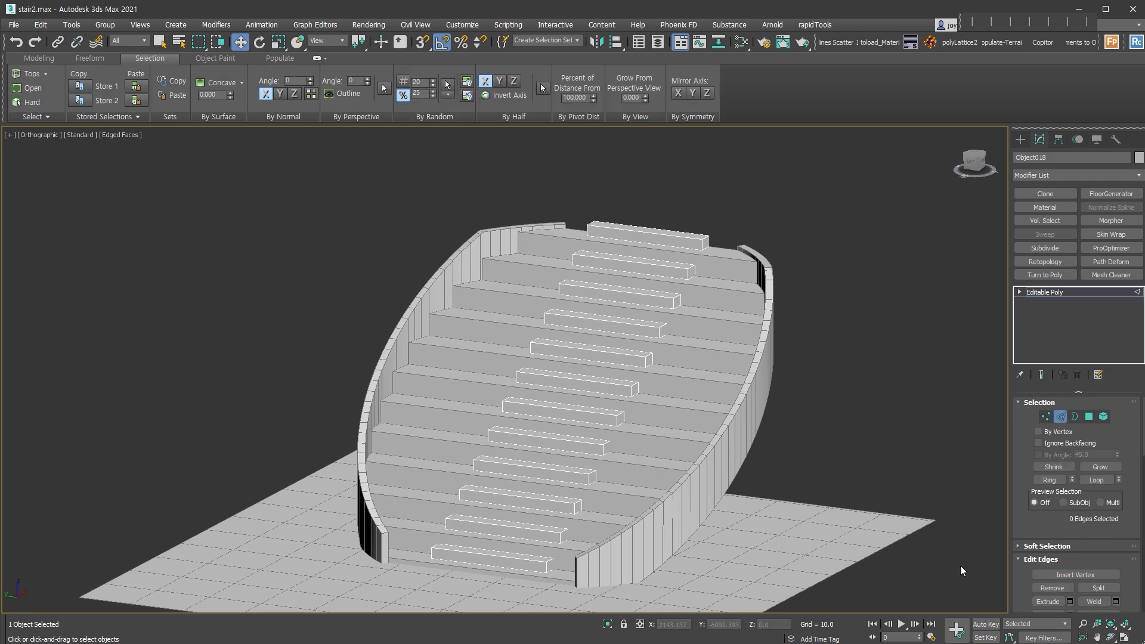
click(1060, 416)
alt+middle_drag(626, 387, 770, 420)
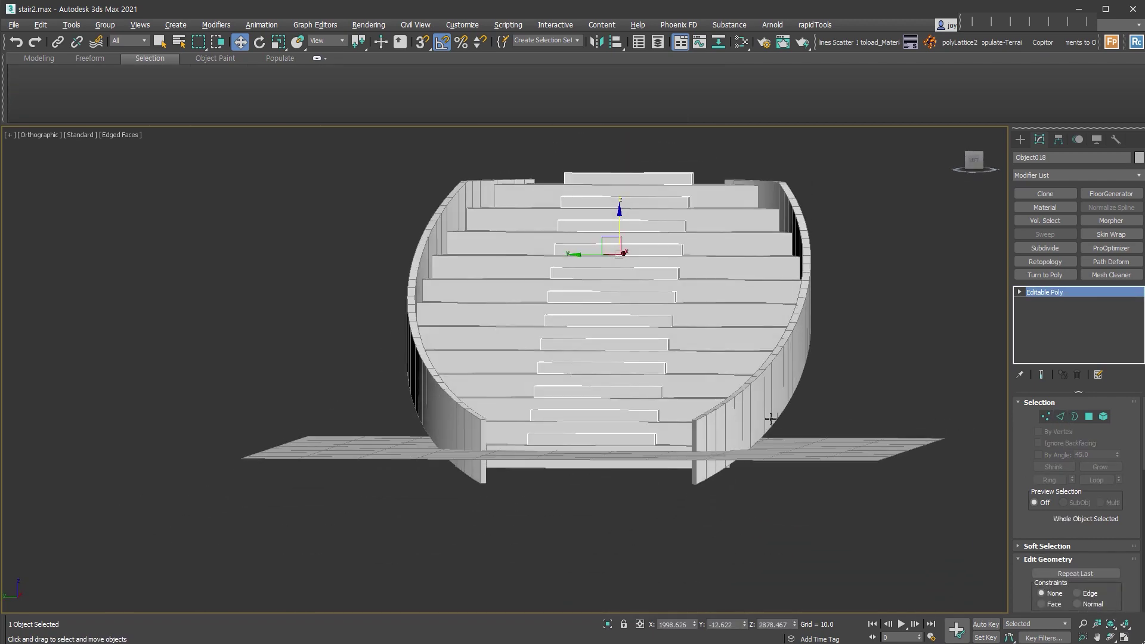
scroll(672, 343, up, 3)
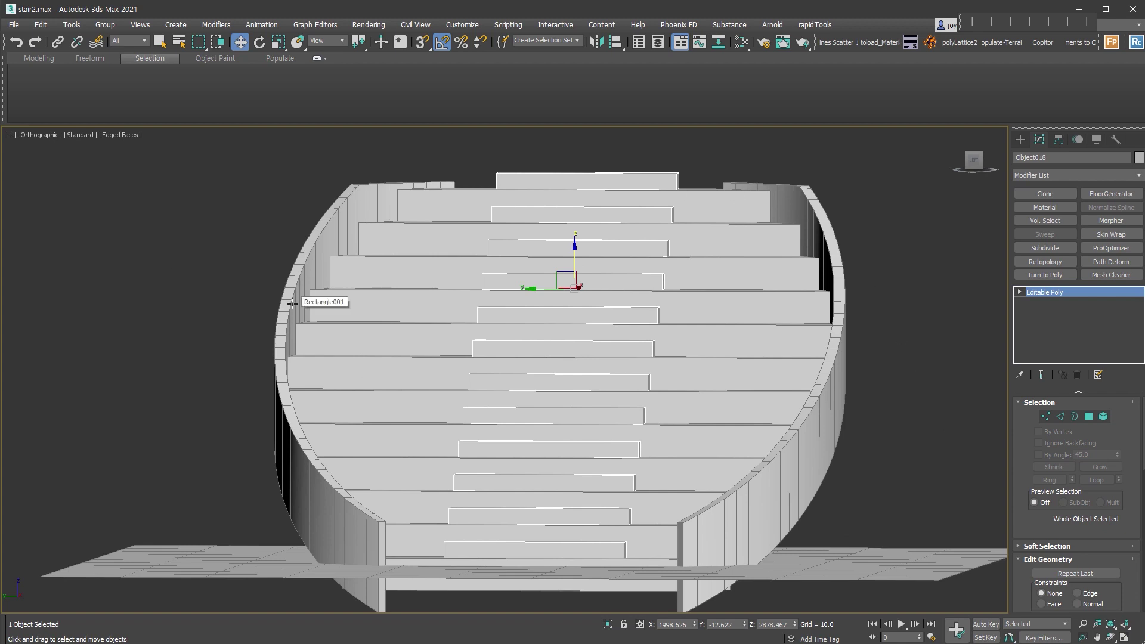
click(1089, 417)
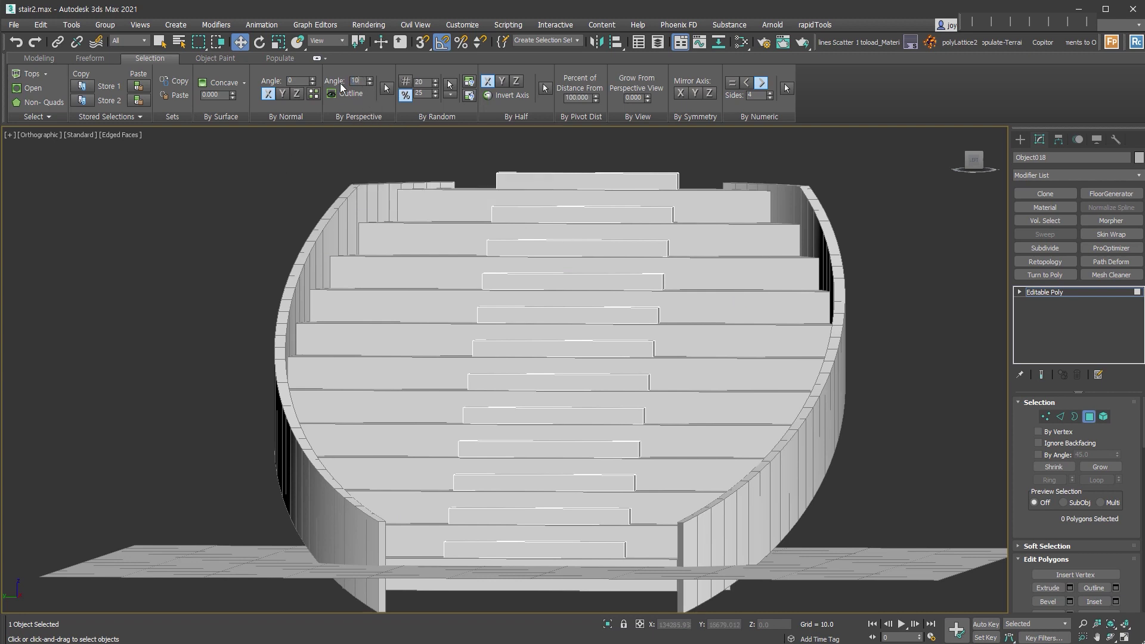
Step: Select the 12 step-top faces By Perspective, reselect them from near-top, then deselect
click(386, 90)
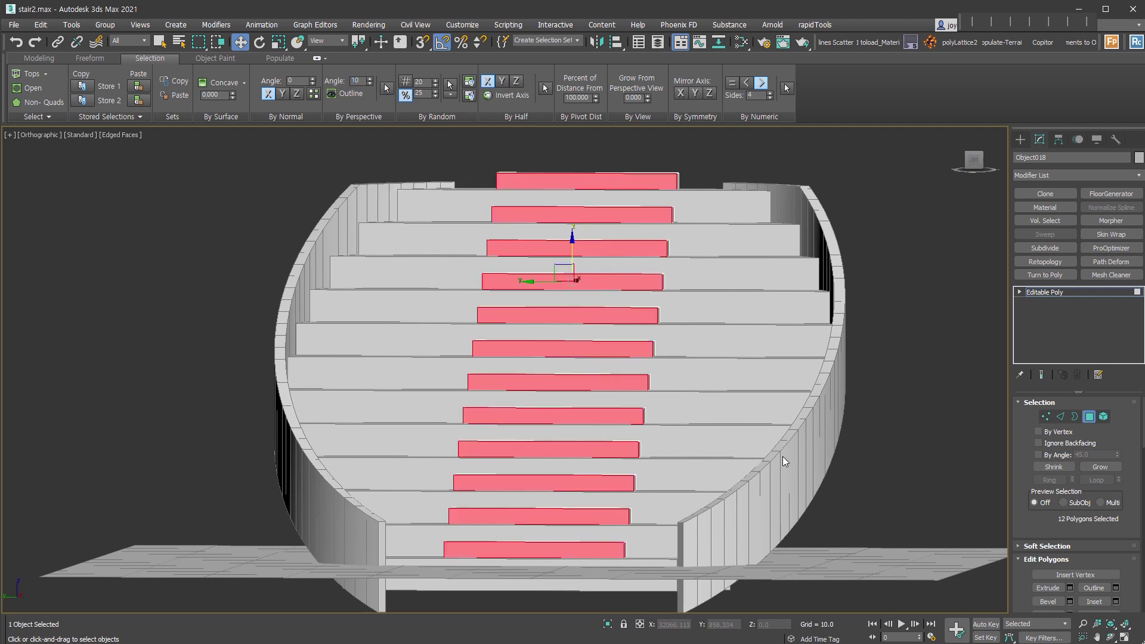
mouse_move(782, 452)
alt+middle_down()
mouse_move(896, 375)
mouse_move(865, 367)
alt+middle_up()
click(829, 357)
click(386, 88)
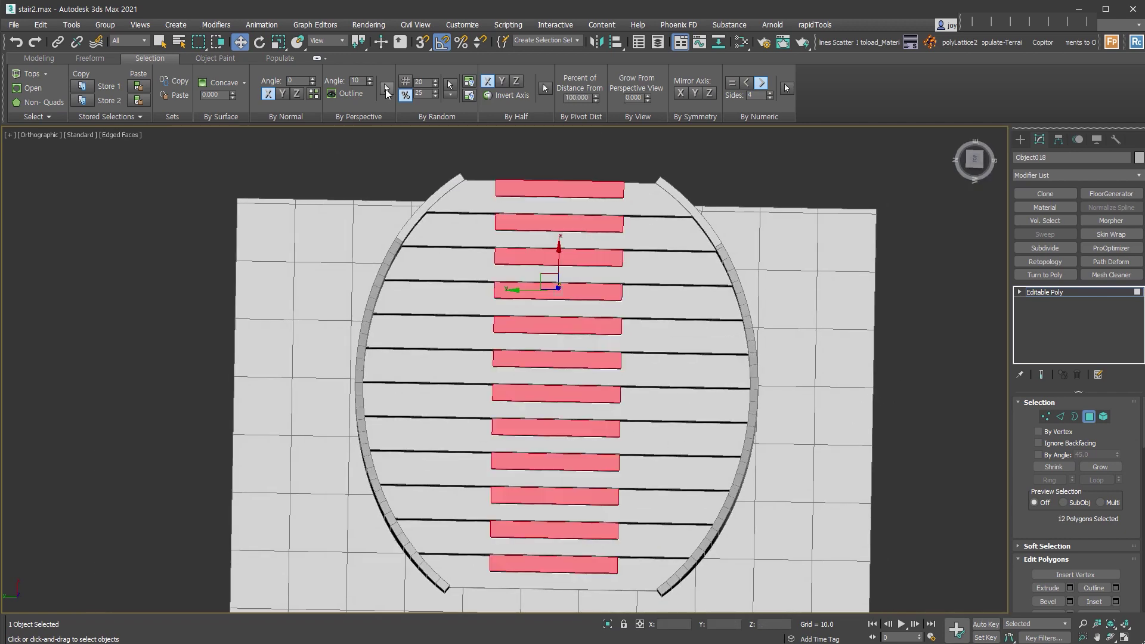
alt+middle_drag(688, 381, 643, 312)
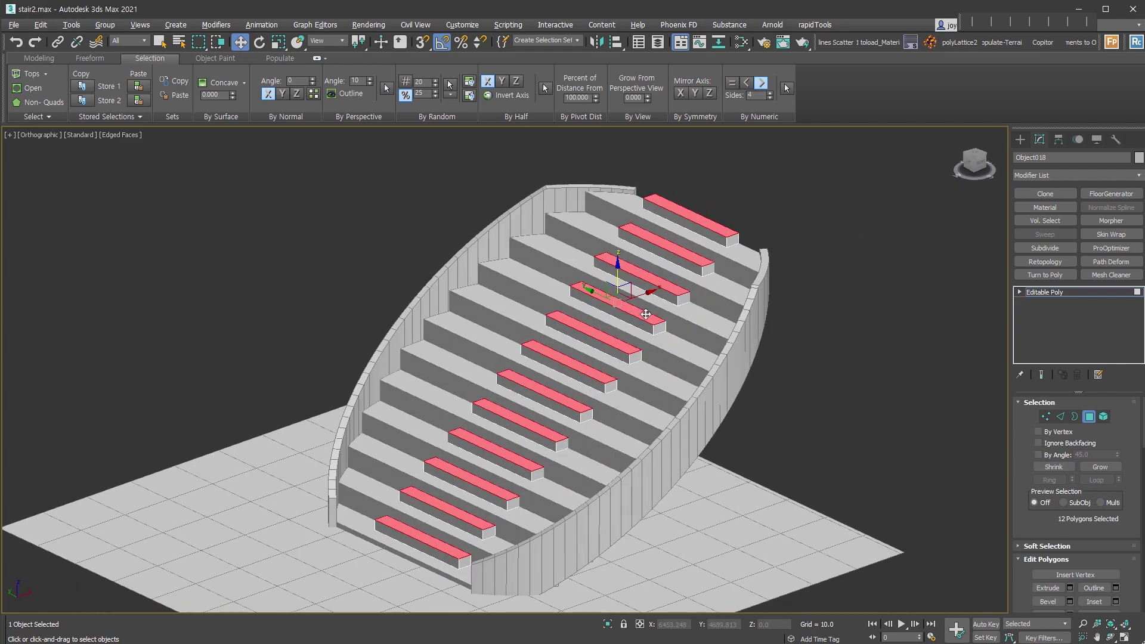
click(346, 558)
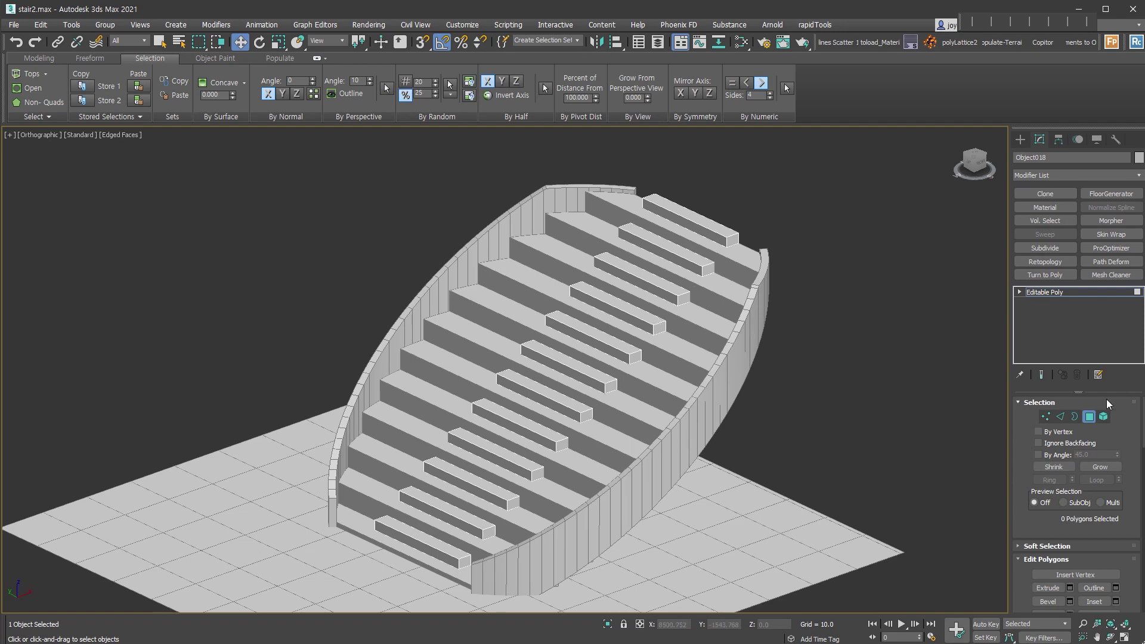
Step: Select the curved wall and, in Top view, select polygons By Perspective at angle 50
click(1090, 416)
click(748, 399)
mouse_move(748, 399)
alt+middle_down()
mouse_move(706, 401)
mouse_move(703, 289)
alt+middle_up()
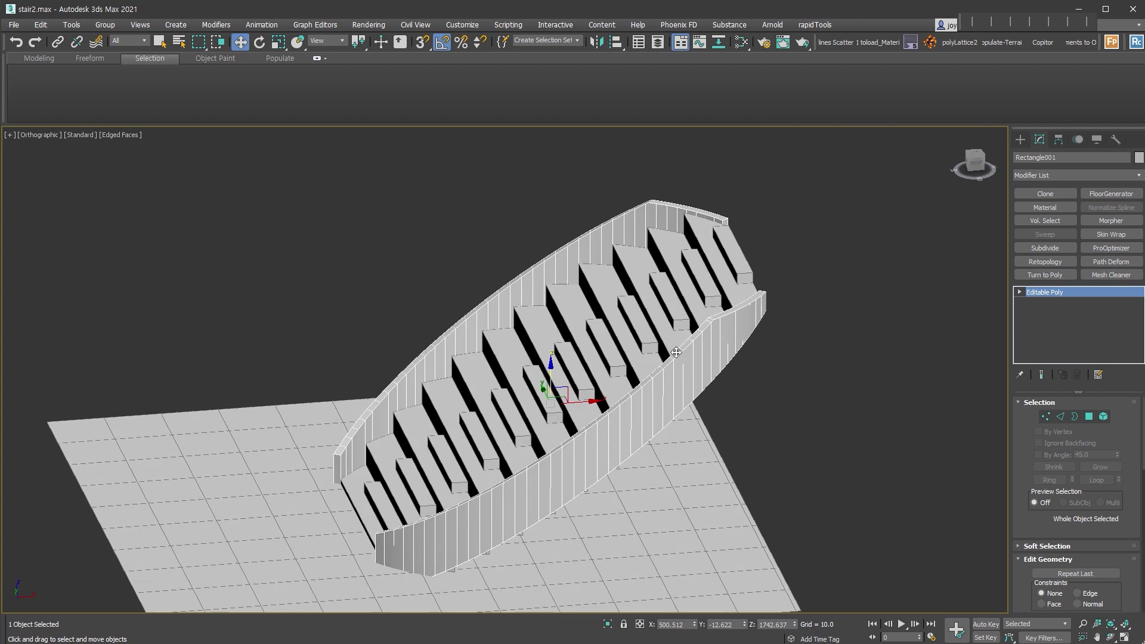
click(1089, 417)
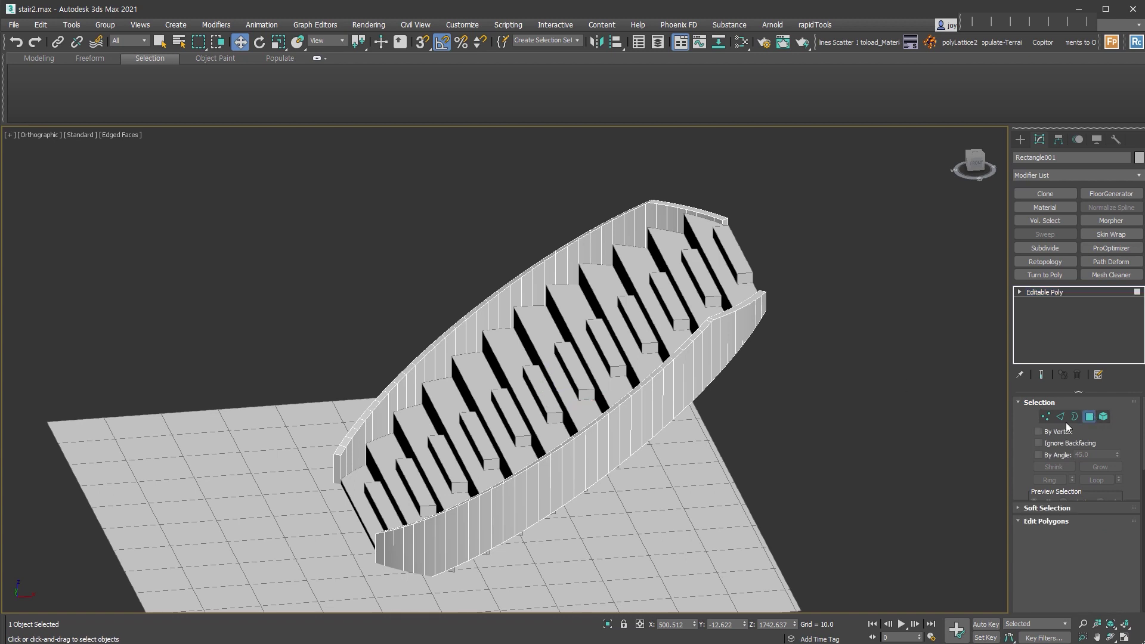
key(t)
text(50)
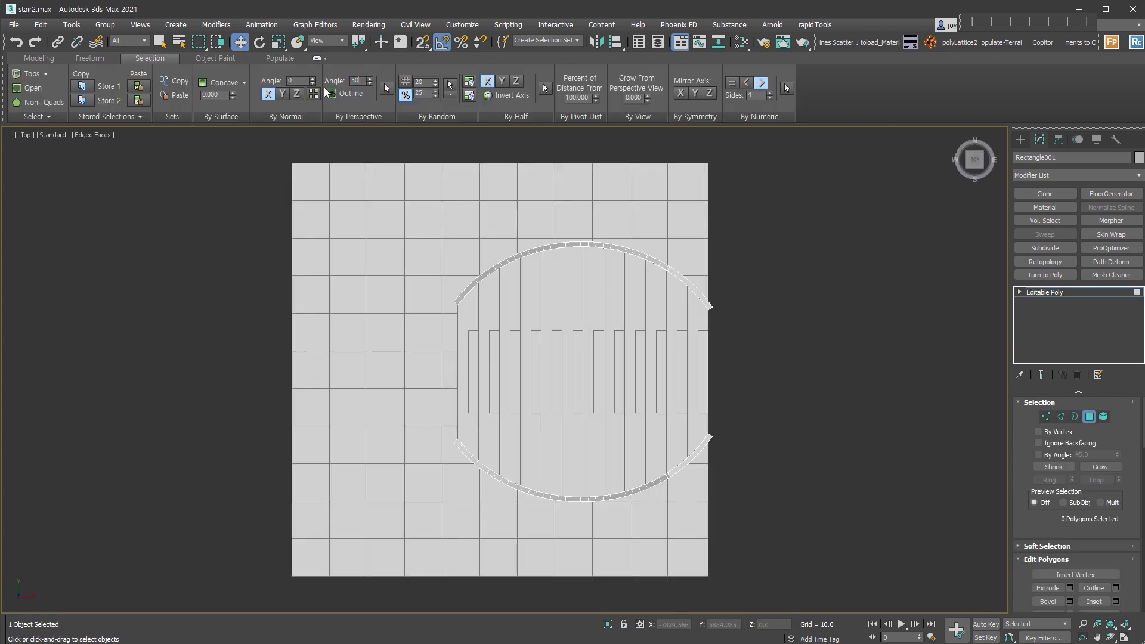
click(386, 89)
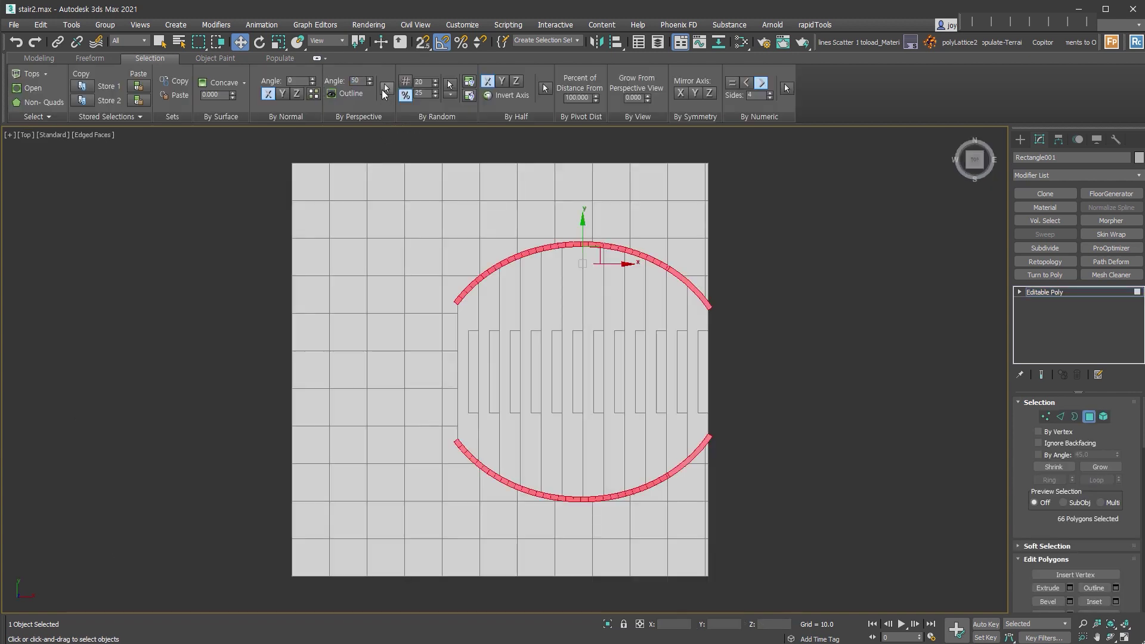
Step: Orbit into a tilted 3D view, clear the polygon selection, and zoom in on the stair
alt+middle_drag(773, 400, 796, 375)
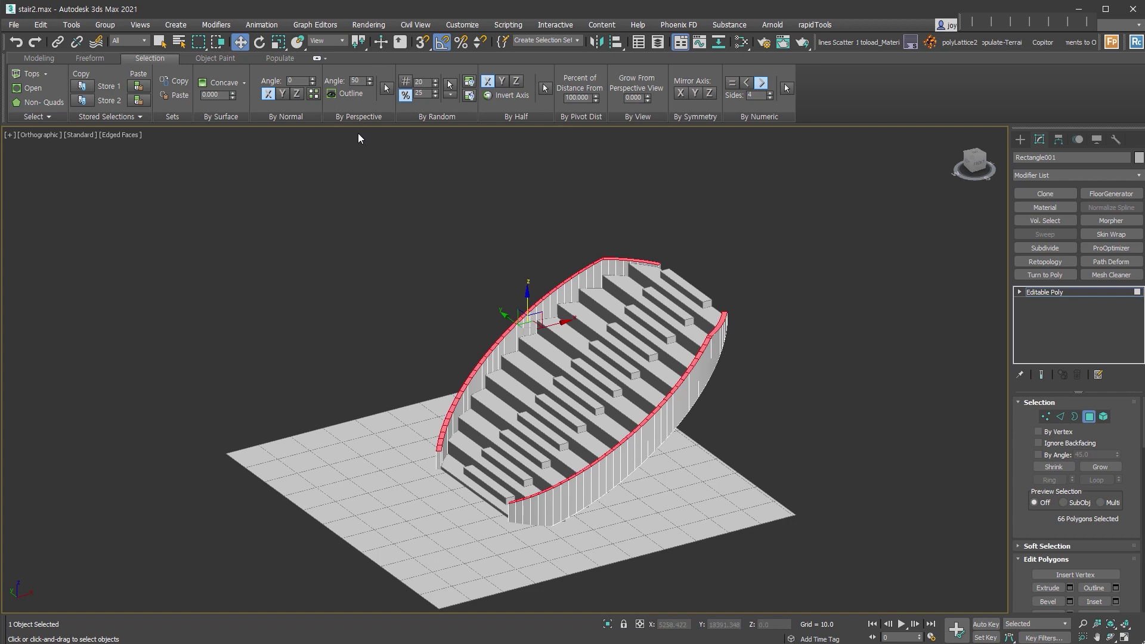
click(387, 289)
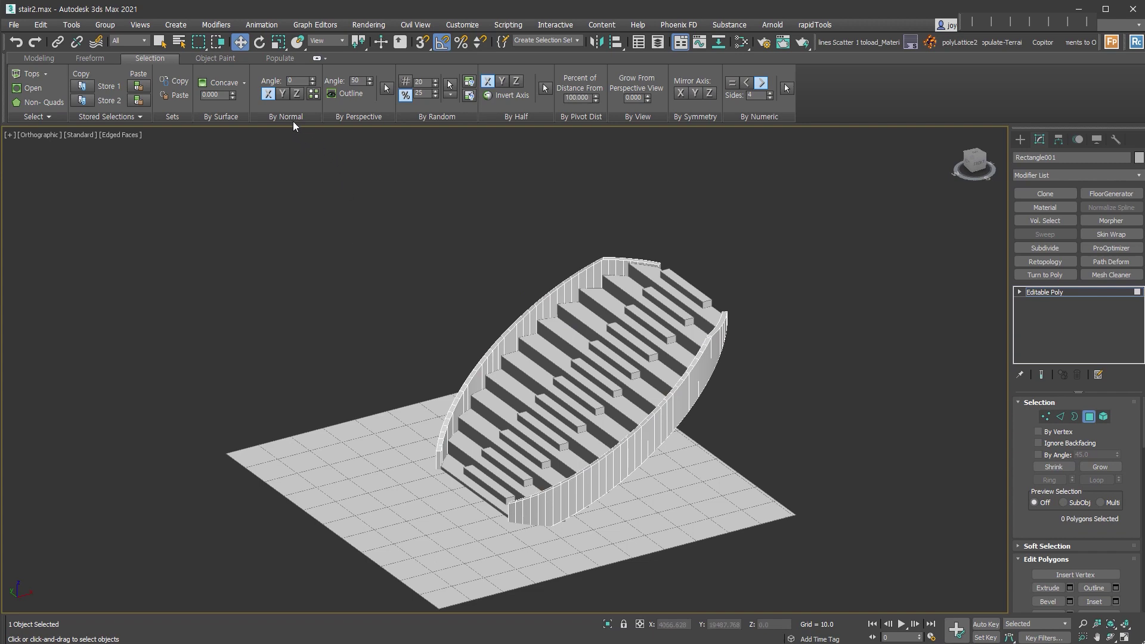
alt+middle_drag(537, 334, 578, 363)
scroll(577, 363, up, 3)
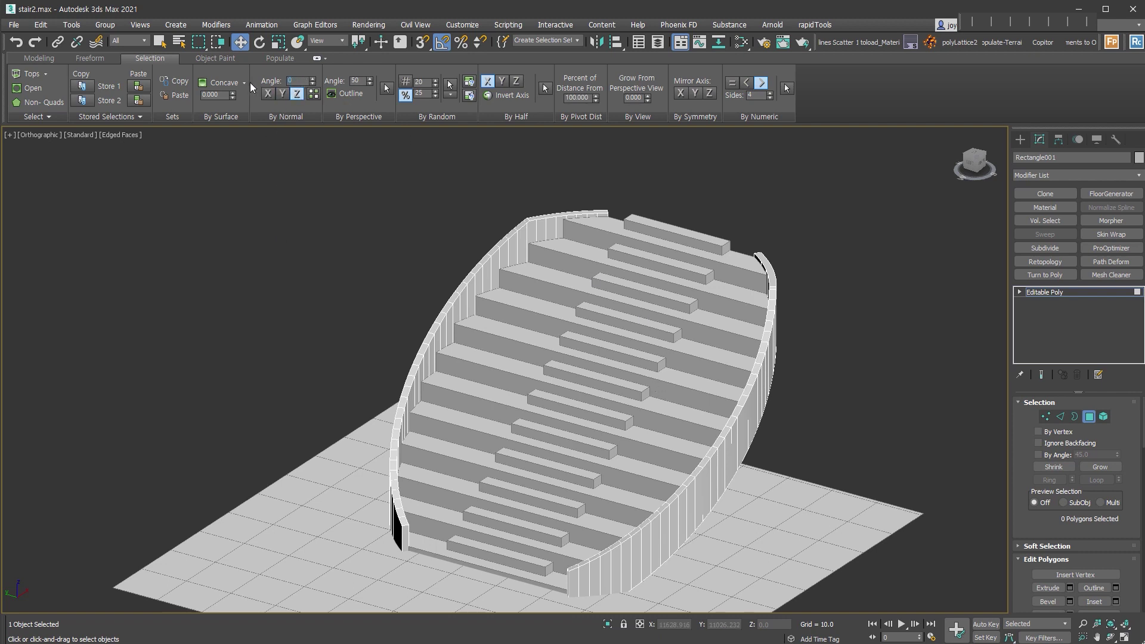
Step: Apply By Normal Angle at 50, test the spinner at 33 and 89, then reset it
text(50)
key(Return)
mouse_move(312, 82)
mouse_down()
mouse_move(305, 74)
mouse_move(302, 105)
mouse_up()
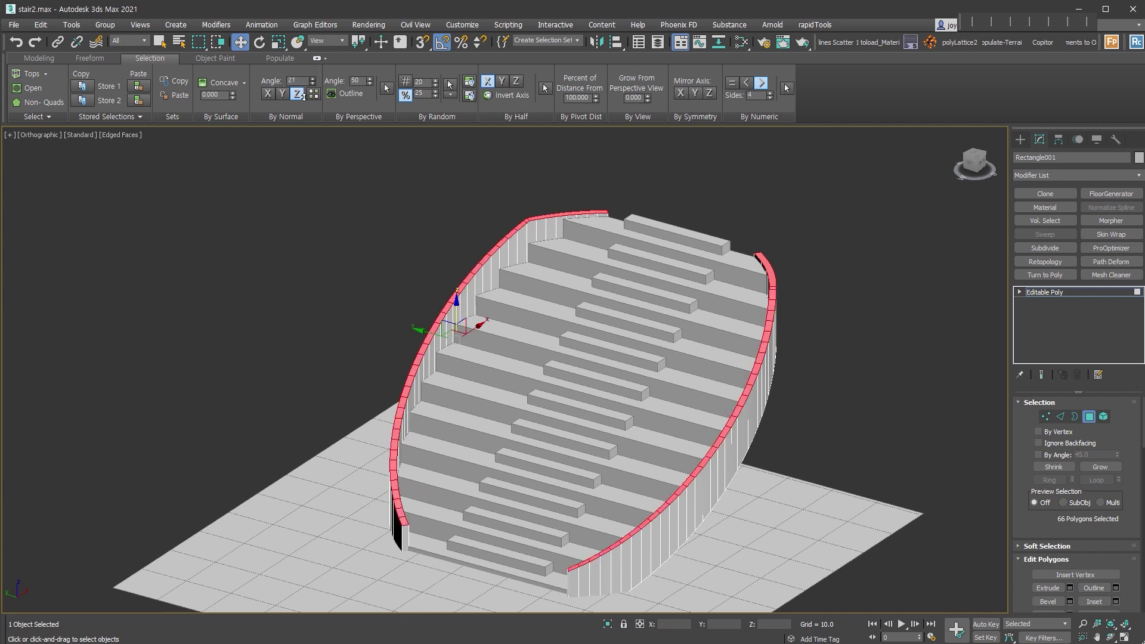
mouse_move(312, 82)
mouse_down()
mouse_move(315, 57)
mouse_move(300, 103)
mouse_up()
right_click(299, 104)
Step: Clear the rim polygon selection, reframe the stair, and return to whole-object level
click(311, 158)
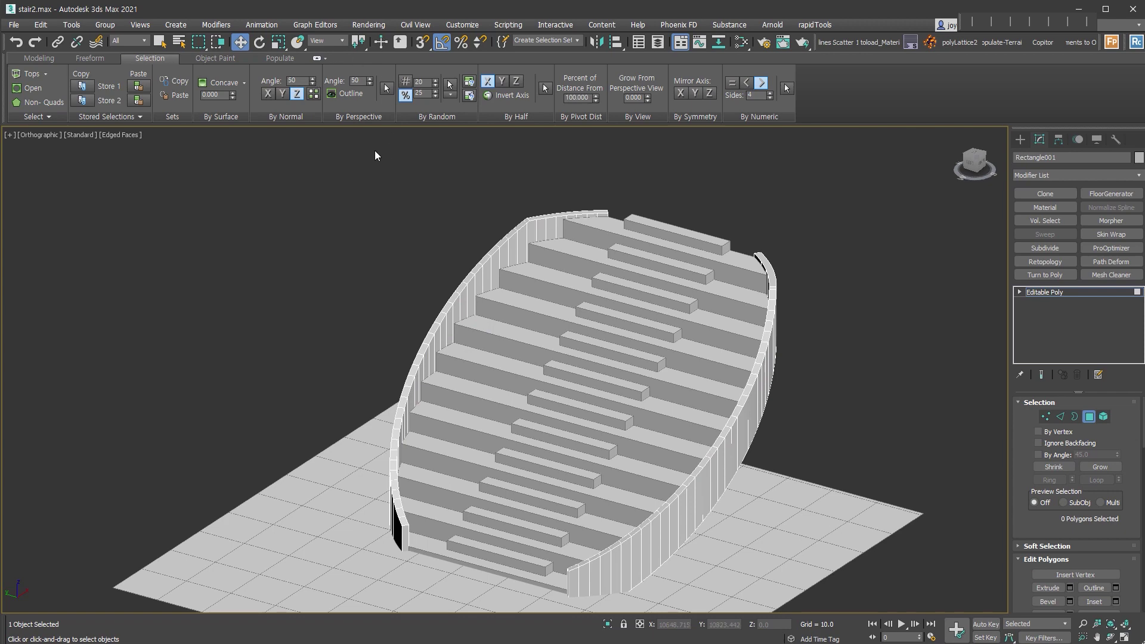
alt+middle_drag(375, 156, 833, 388)
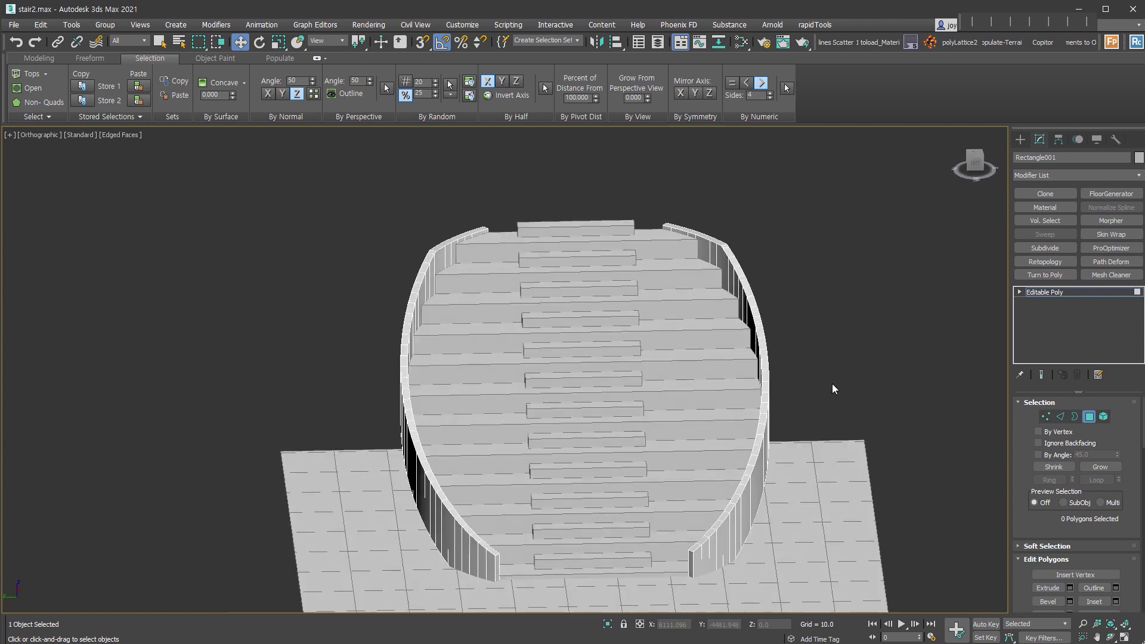
middle_drag(798, 351, 766, 271)
click(1092, 419)
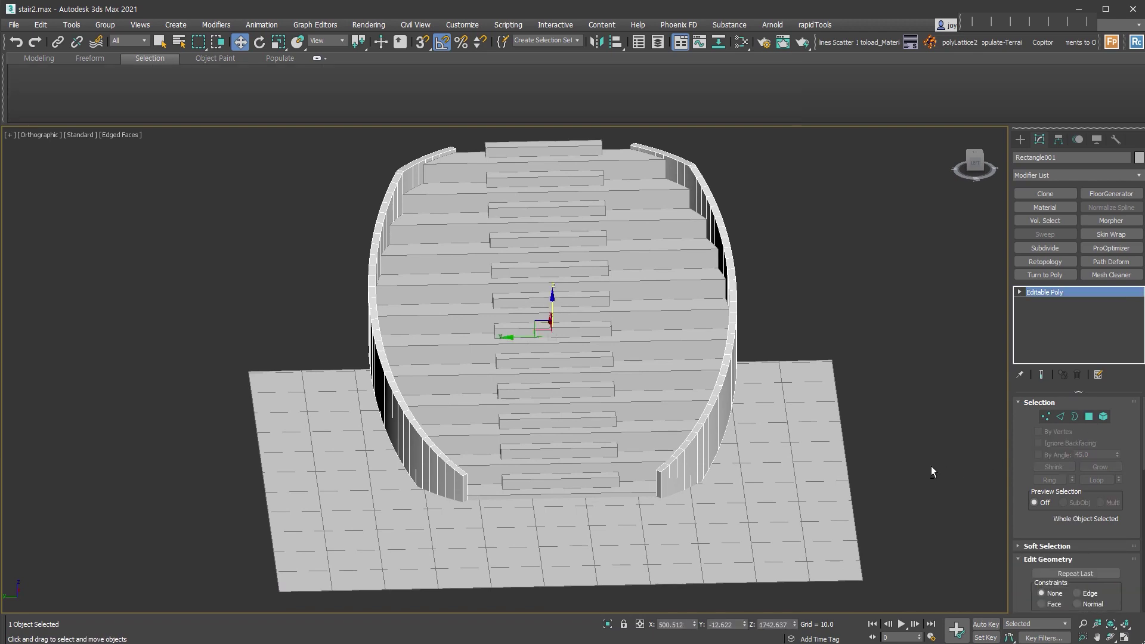
Step: Orbit to a top-down floor view and randomly select 50% of Box001's polygons
alt+middle_drag(935, 467, 885, 467)
alt+middle_drag(745, 408, 563, 523)
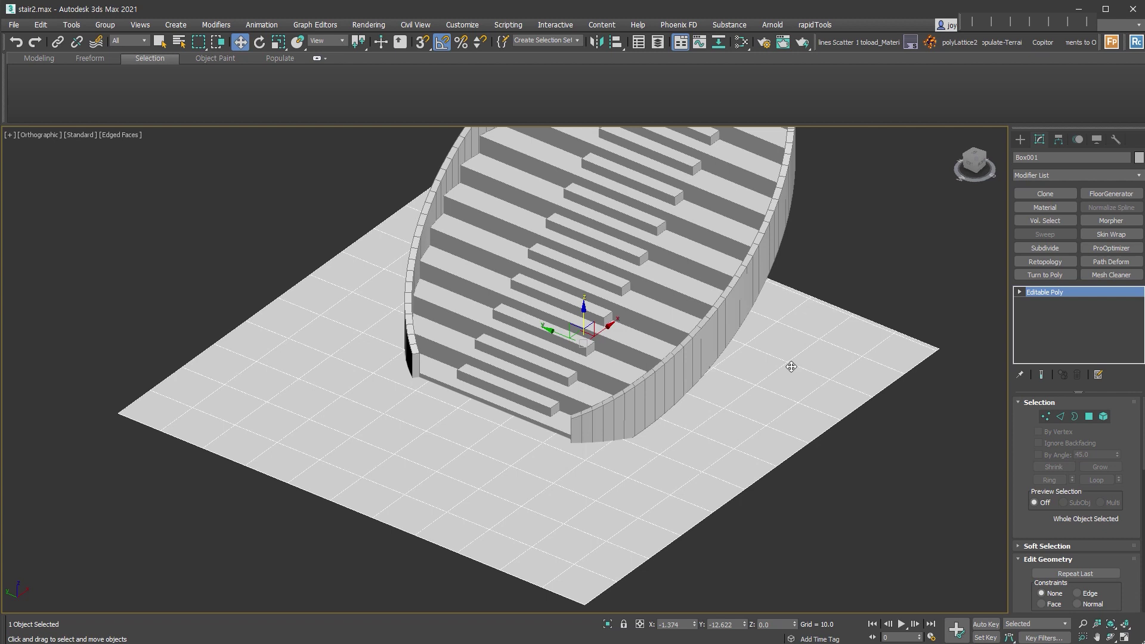
click(1089, 416)
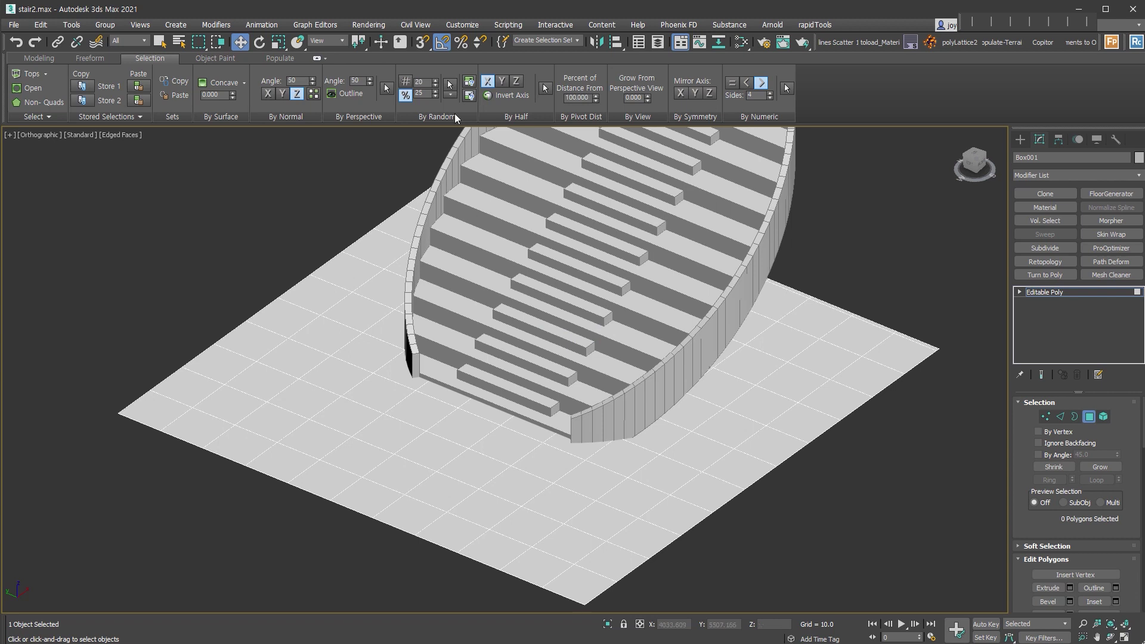
text(50)
click(450, 88)
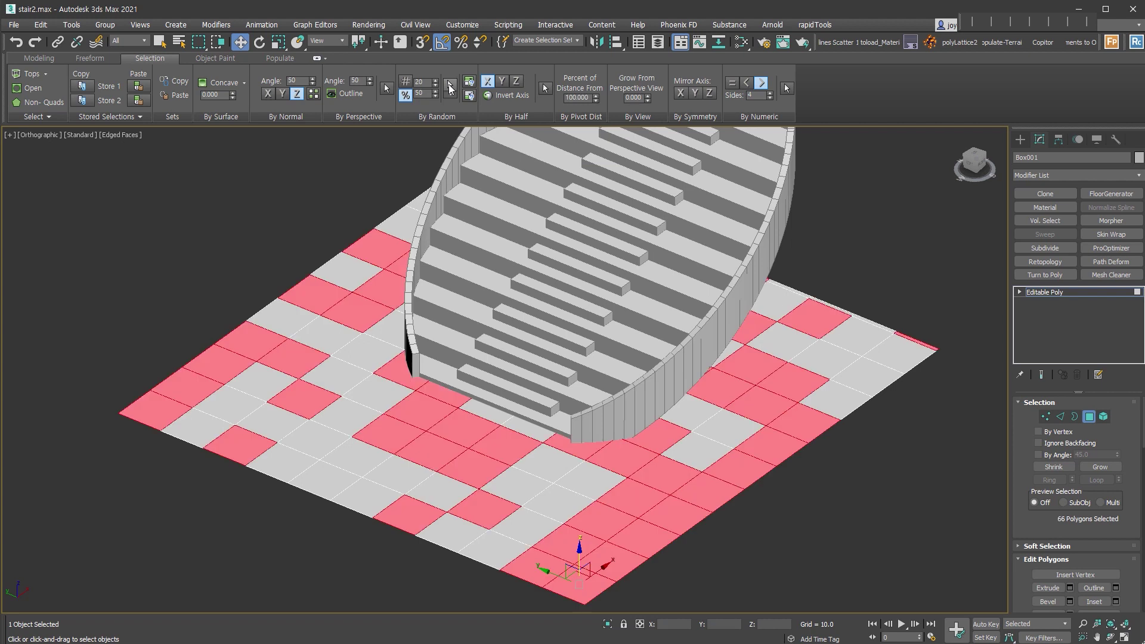
Step: Randomly select 40 floor polygons by number, then marquee-select the 44 front-row polygons
click(405, 87)
key(ctrl+d)
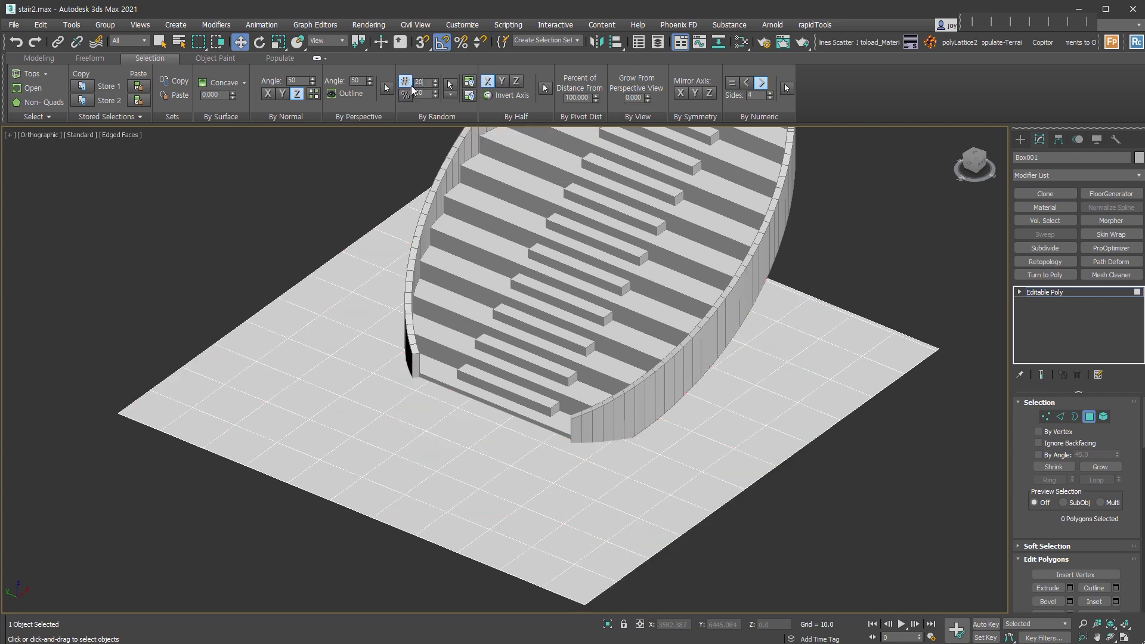
text(40)
click(451, 85)
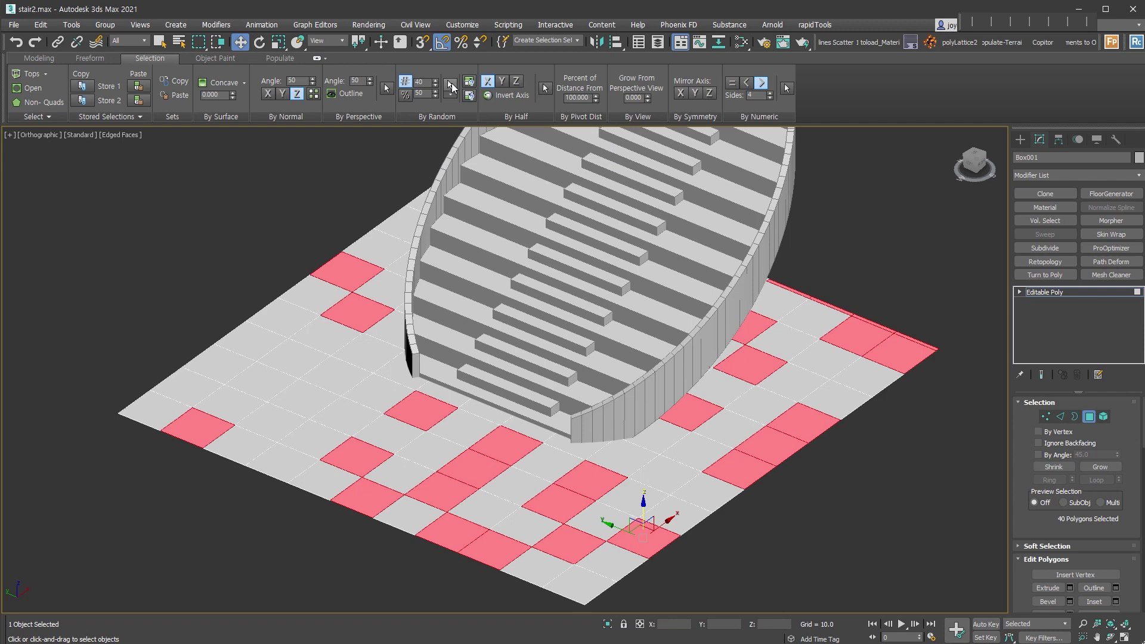
key(shift+z)
drag(827, 530, 310, 379)
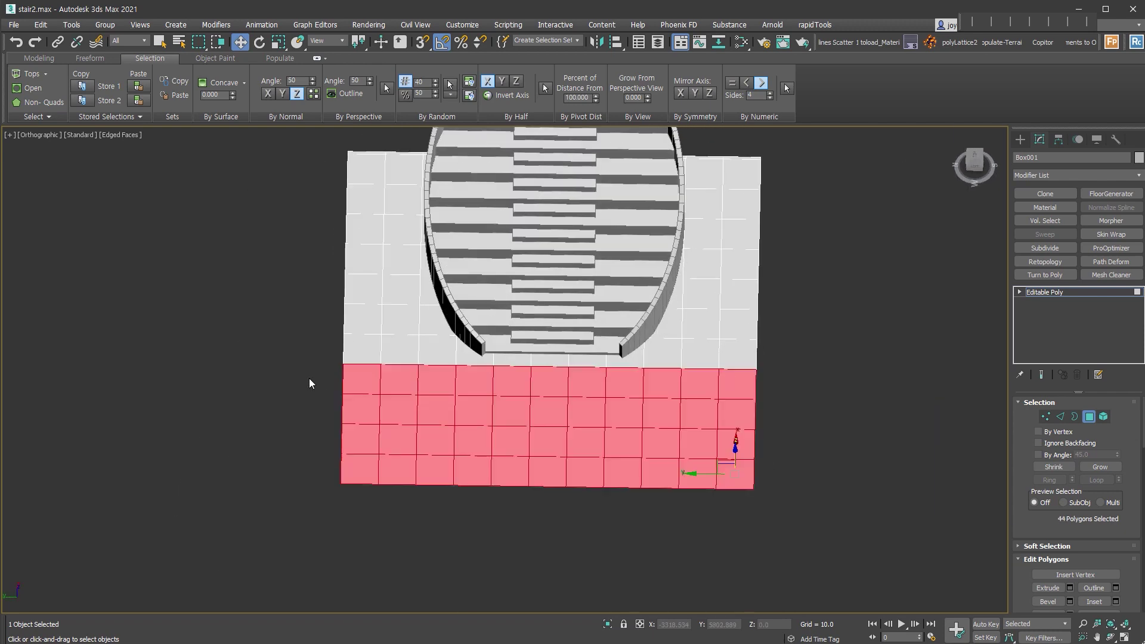
alt+middle_drag(309, 378, 668, 487)
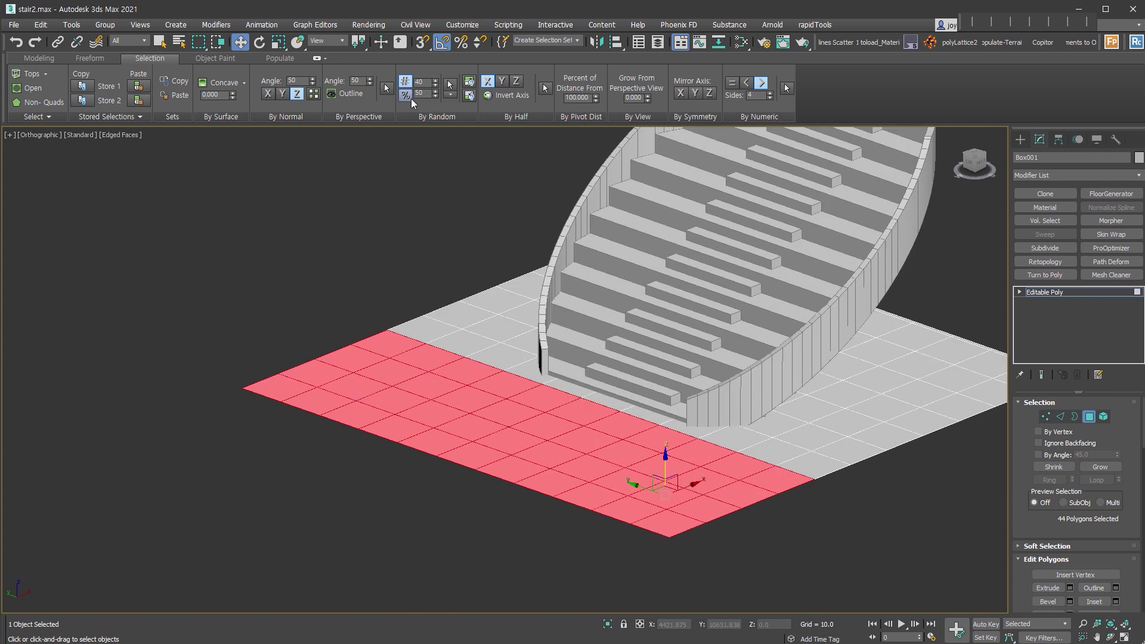
Step: Randomly select polygons within the floor's current selection, showing a 22-face pick
click(451, 95)
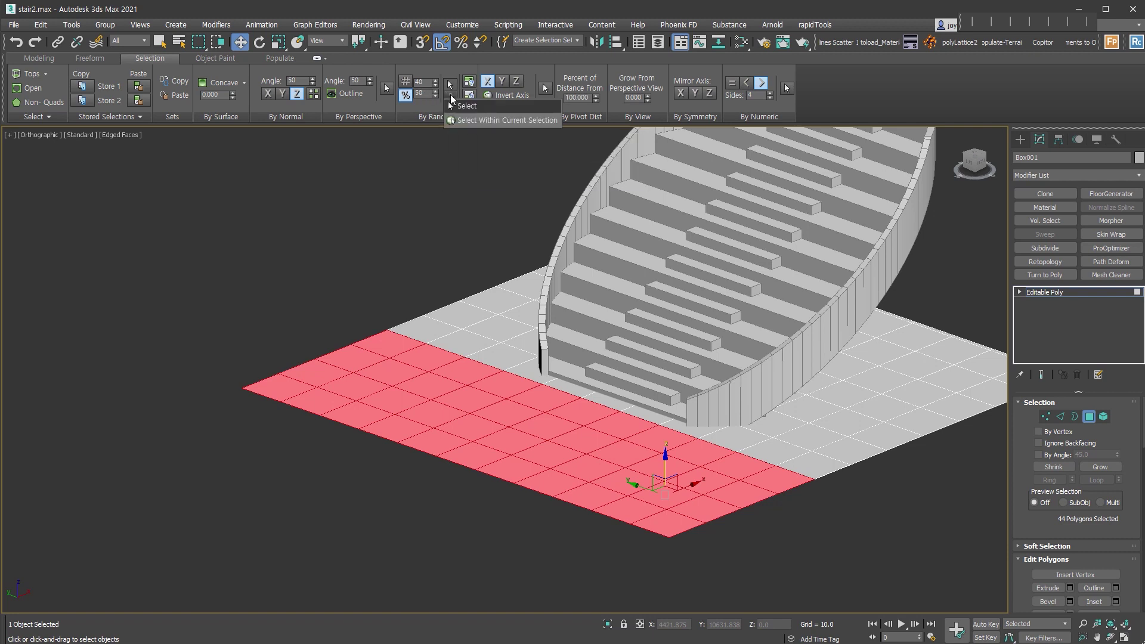
click(517, 120)
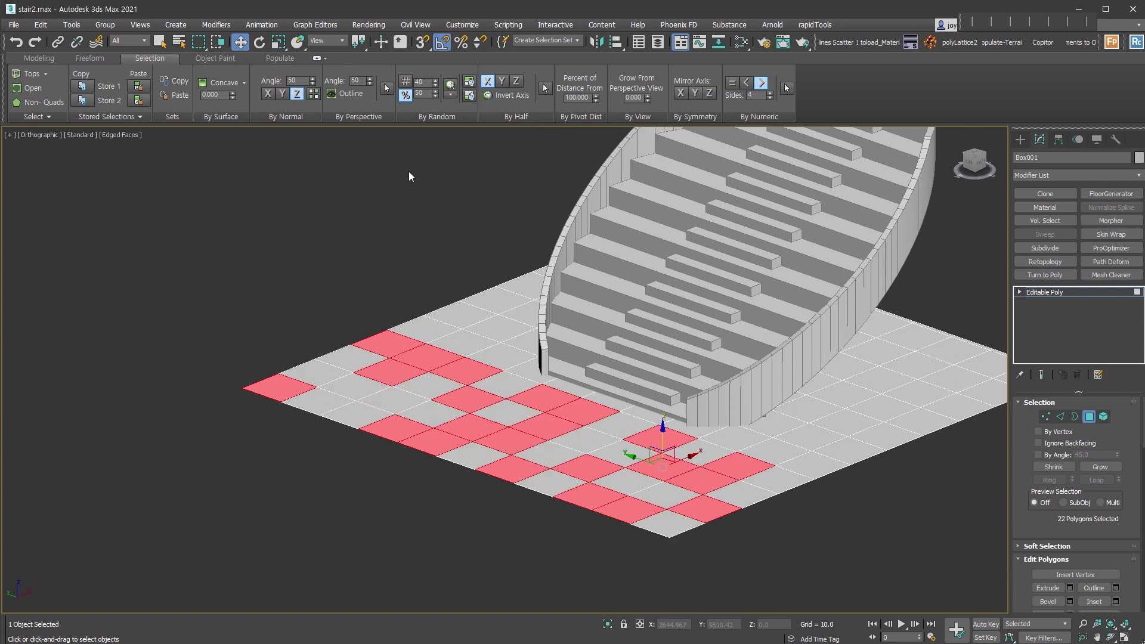
alt+middle_drag(444, 317, 495, 366)
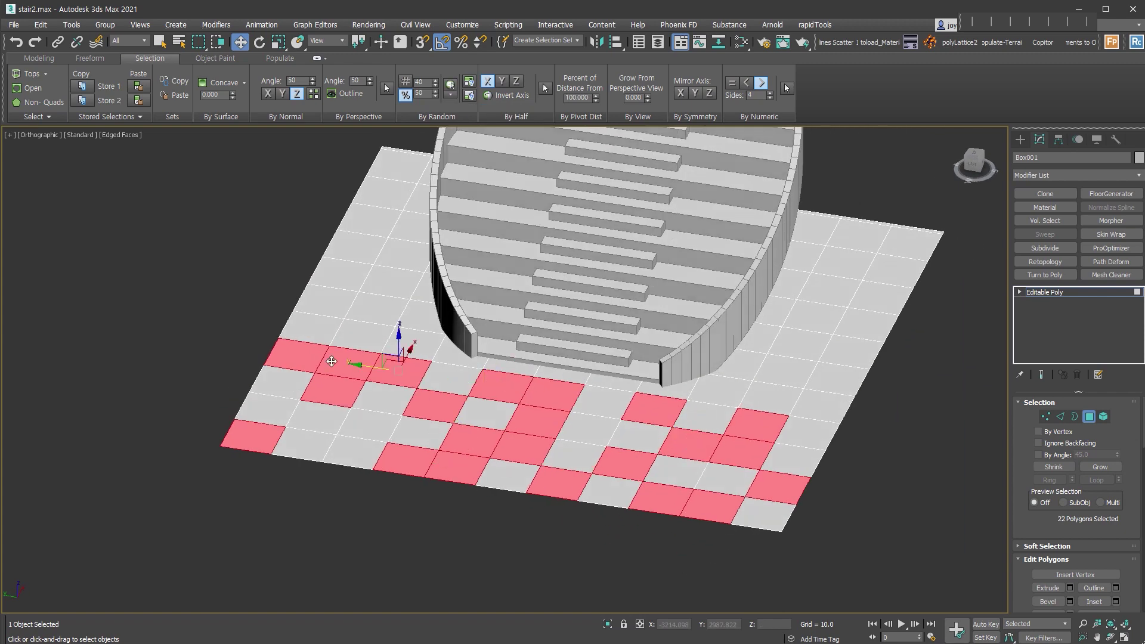
Step: Deselect all floor polygons with Ctrl+D and orbit around the stairs
key(ctrl+d)
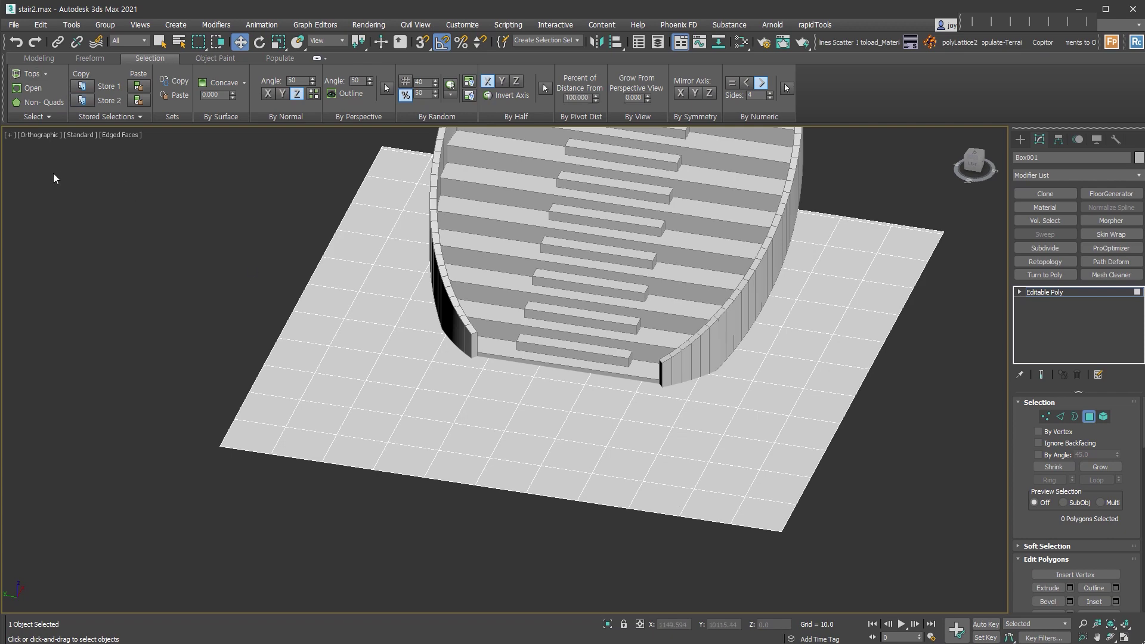
alt+middle_drag(416, 380, 513, 471)
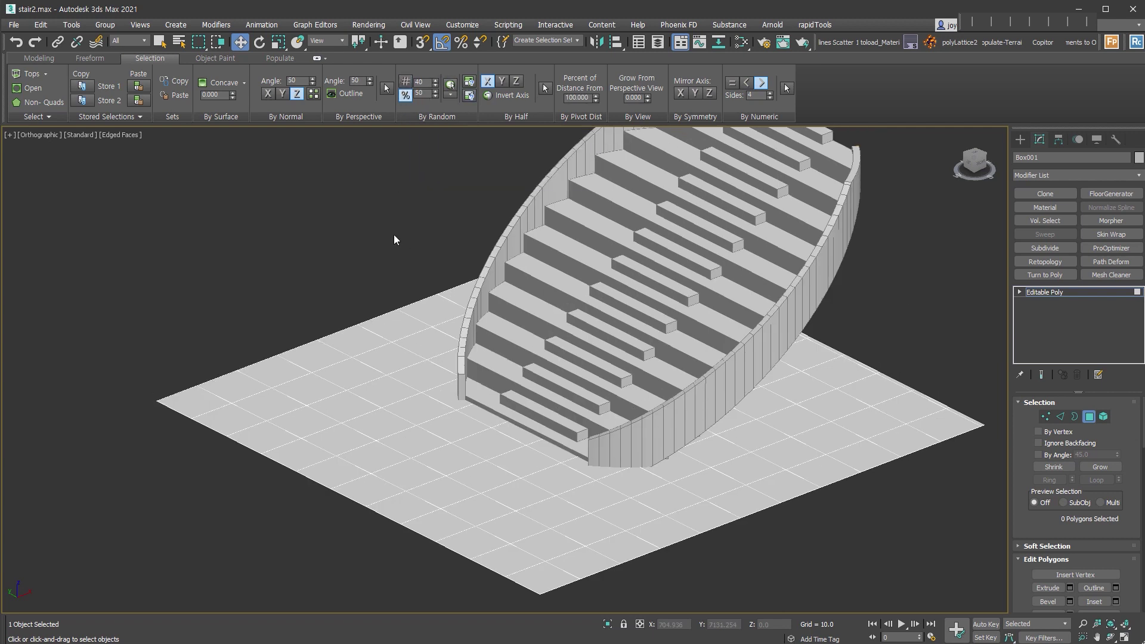
alt+middle_drag(384, 232, 701, 493)
Step: Draw a new plane, Plane001, on the grid to the right of the floor
key(4)
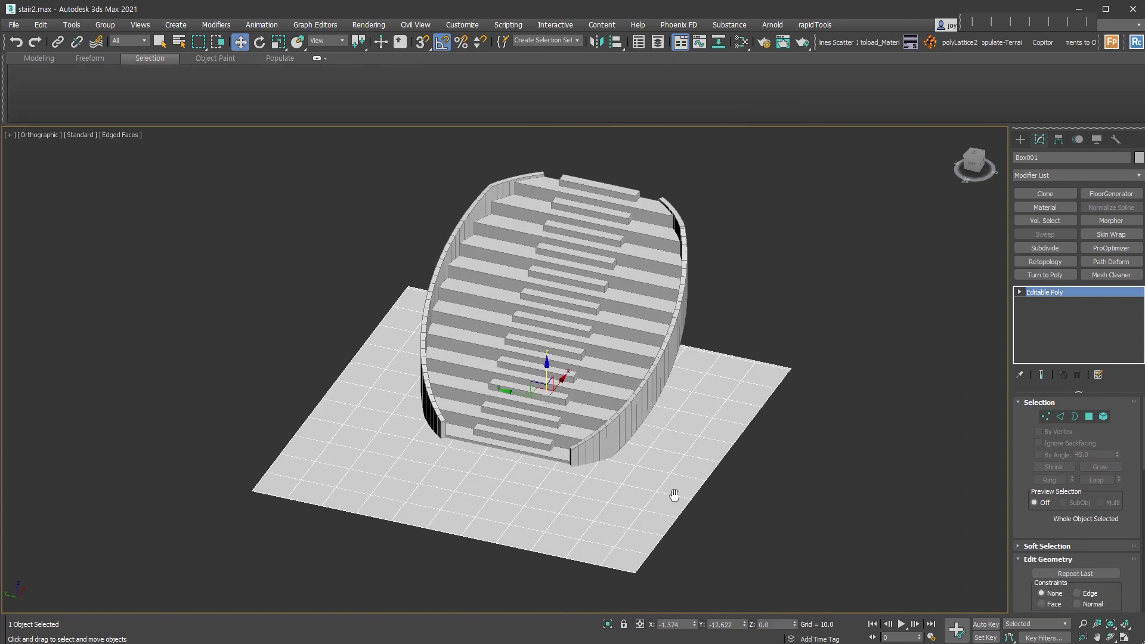
click(1021, 139)
click(1099, 261)
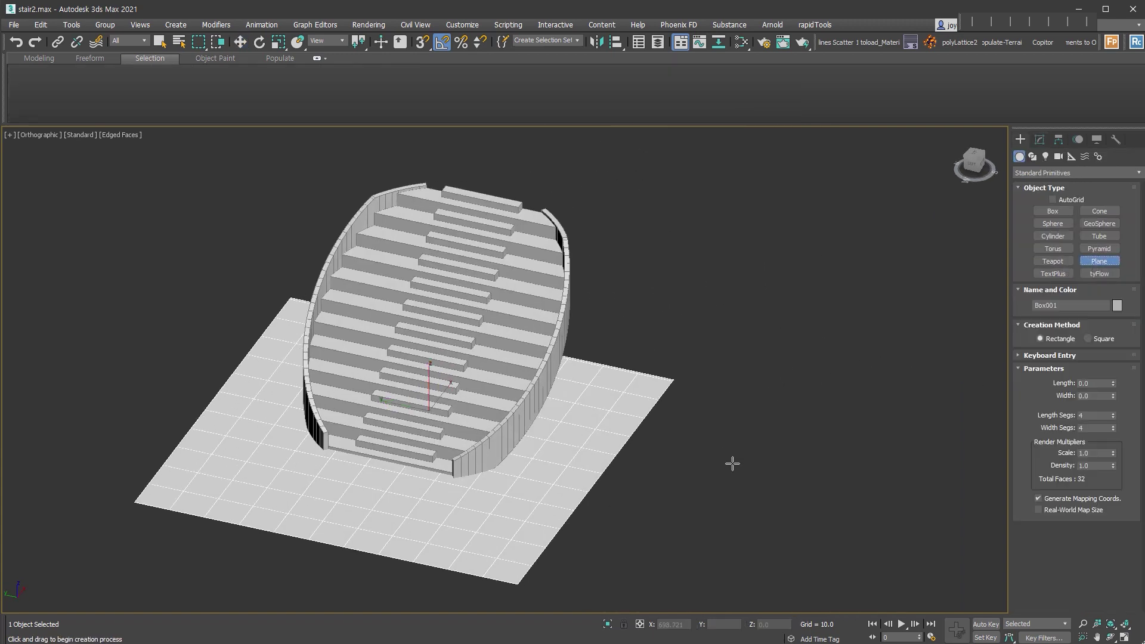
middle_drag(729, 463, 665, 374)
drag(665, 374, 879, 543)
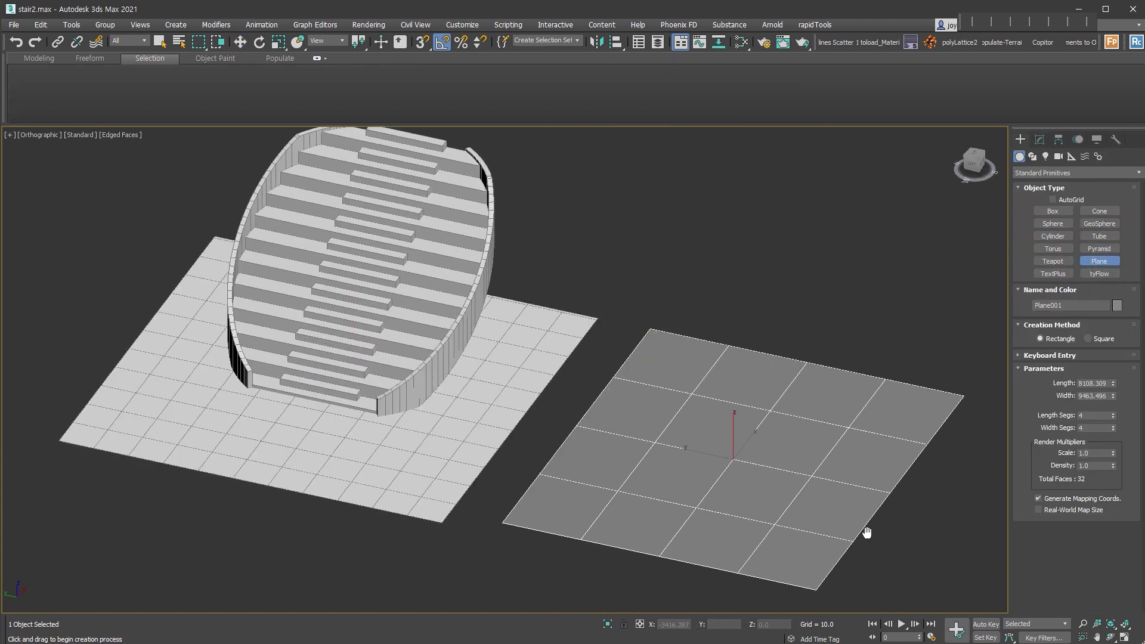
middle_drag(880, 542, 820, 500)
Step: Convert Plane001 to Editable Poly, remove an edge, and switch to Polygon level
key(w)
click(1046, 416)
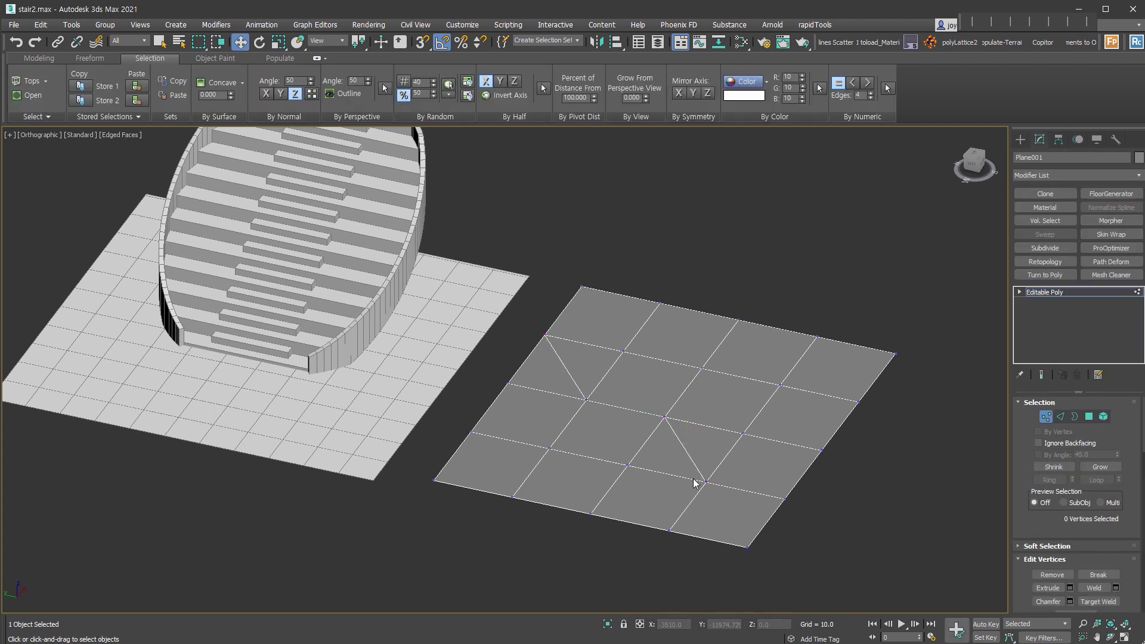
click(1060, 417)
click(1052, 587)
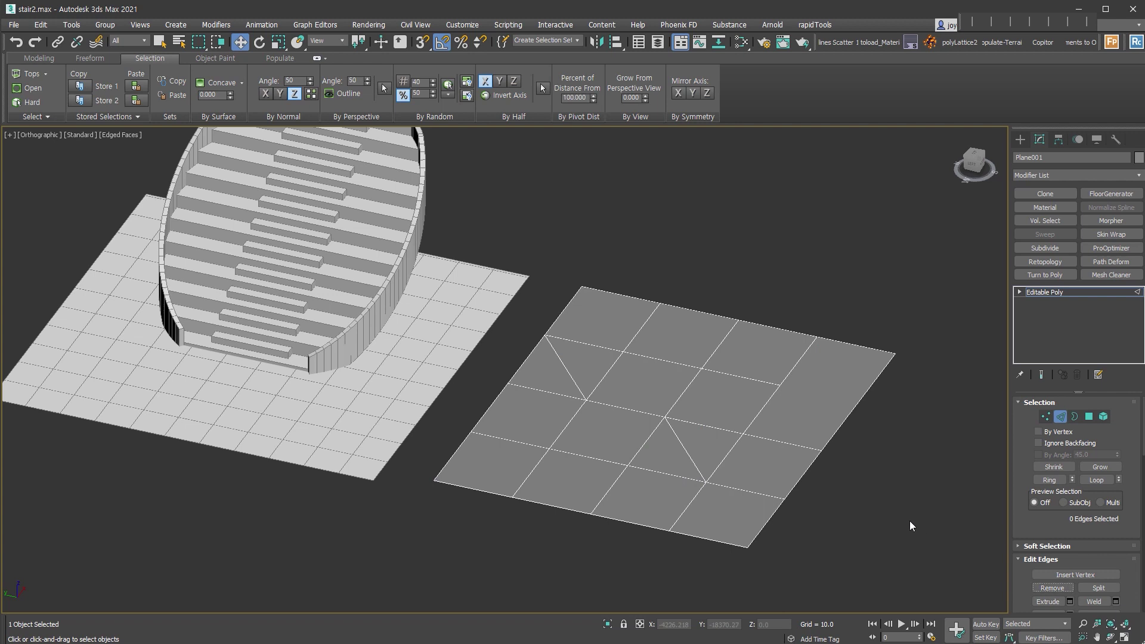
right_click(917, 586)
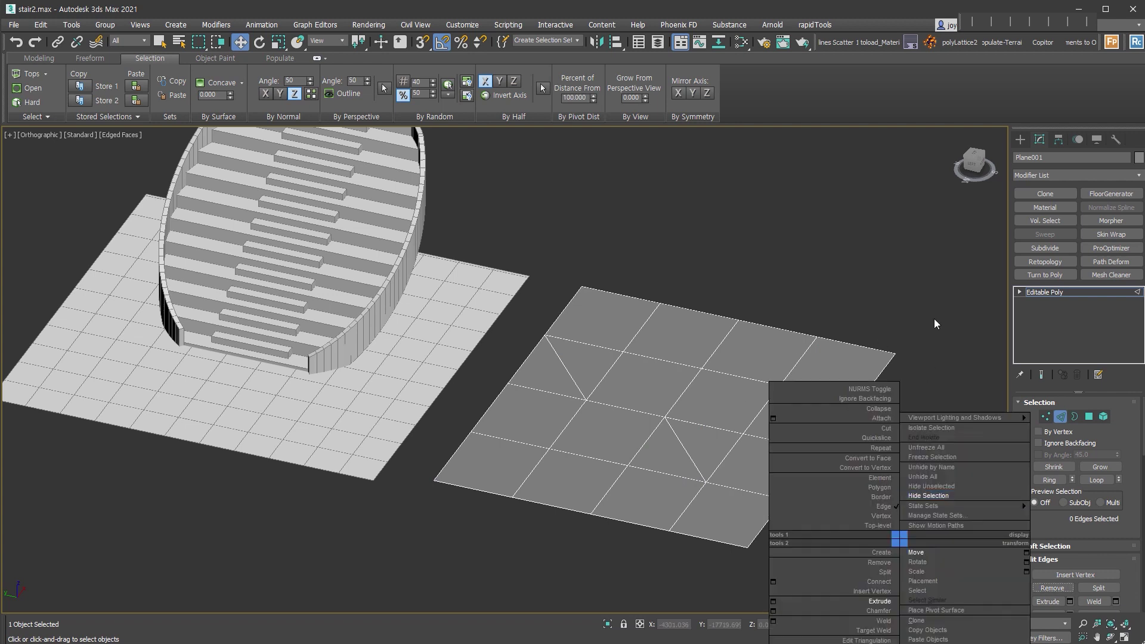
click(1089, 417)
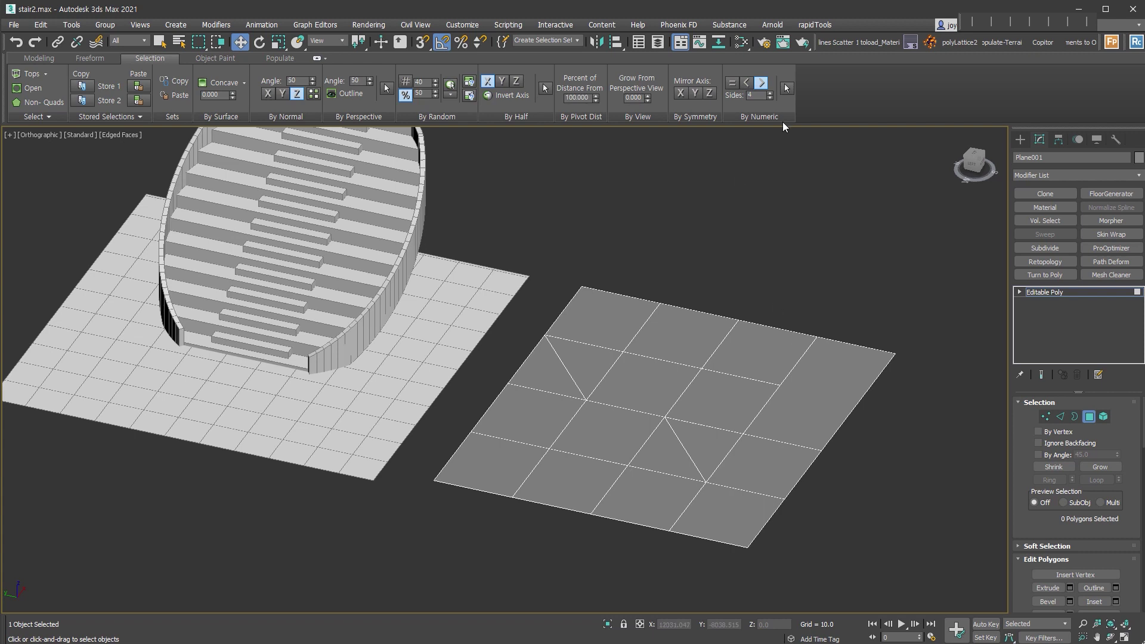
click(732, 83)
click(789, 90)
click(758, 179)
click(750, 95)
click(786, 88)
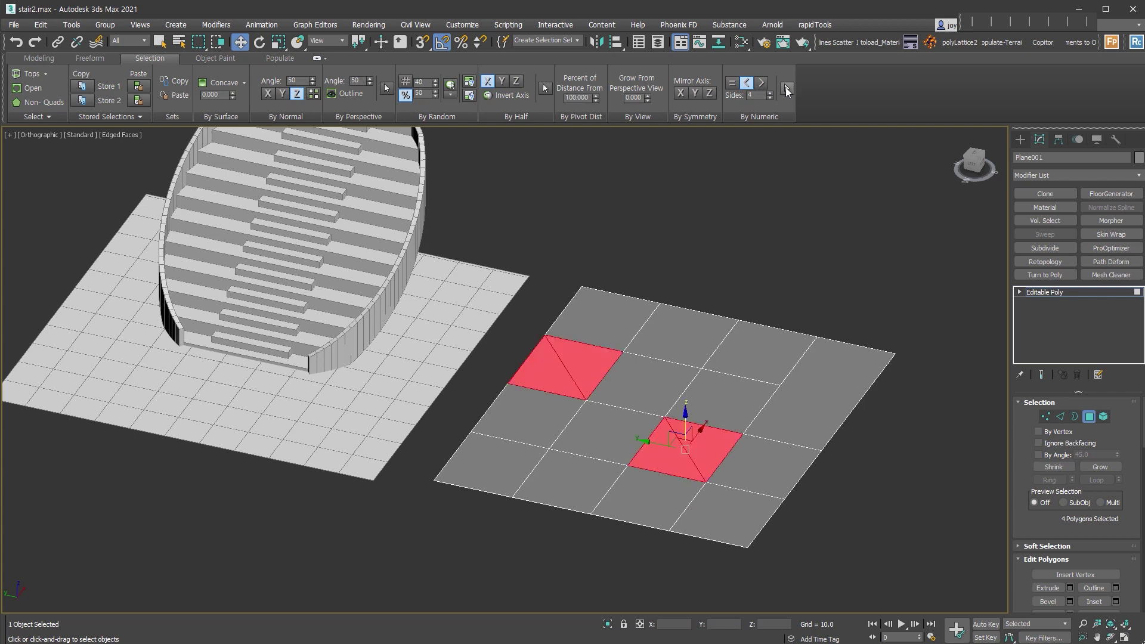
click(767, 128)
click(762, 82)
click(786, 90)
click(789, 206)
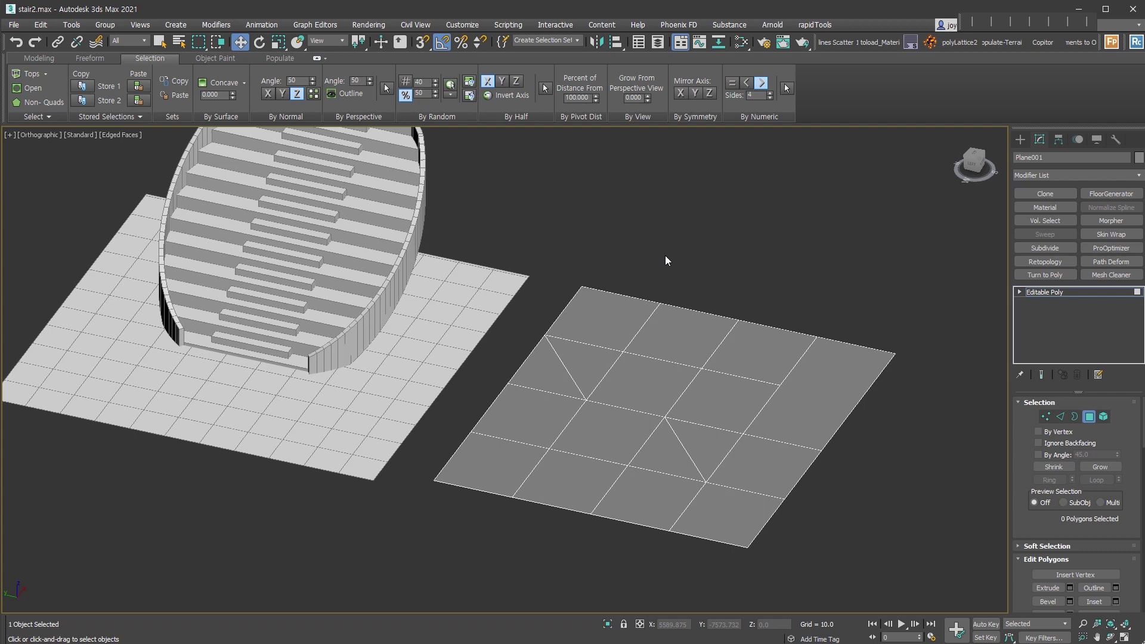
middle_drag(428, 261, 445, 319)
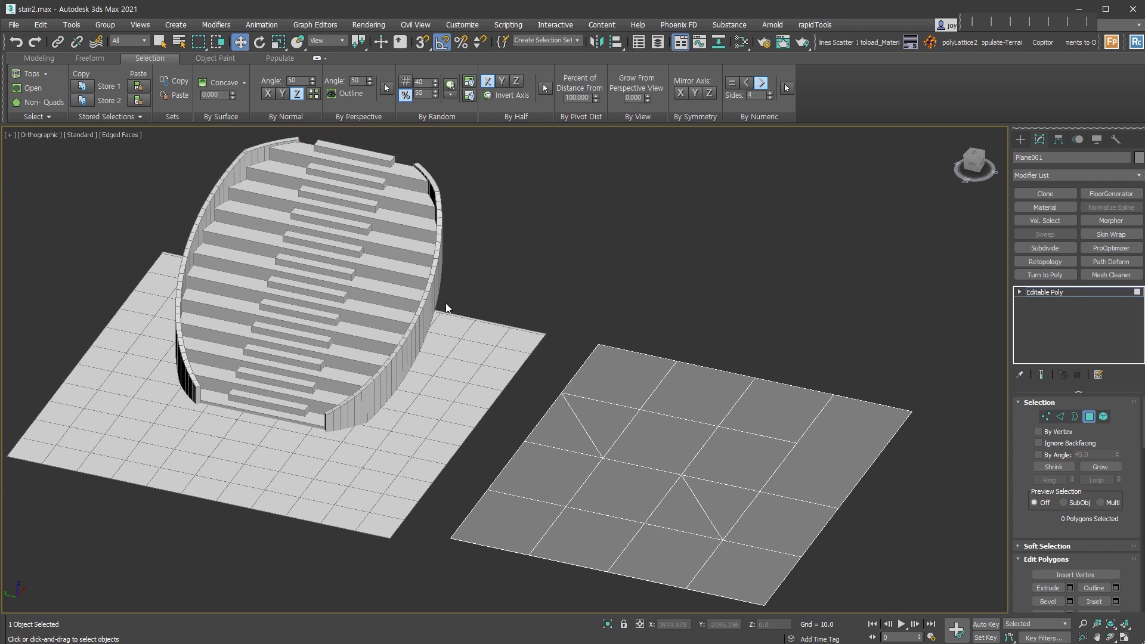